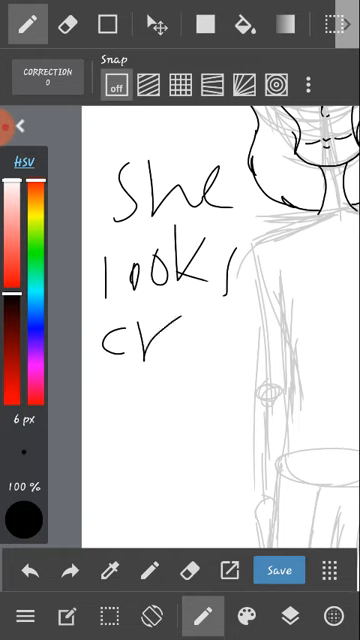
- Finish handwriting 'creepy' and 'lol' beside the figure and zoom out to the whole drawing
mouse_move(175, 335)
left_mouse_down()
mouse_move(200, 345)
mouse_move(245, 345)
left_mouse_up()
mouse_move(268, 300)
left_mouse_down()
mouse_move(262, 360)
mouse_move(285, 330)
mouse_move(310, 330)
left_mouse_up()
left_click_drag(335, 300, 292, 360)
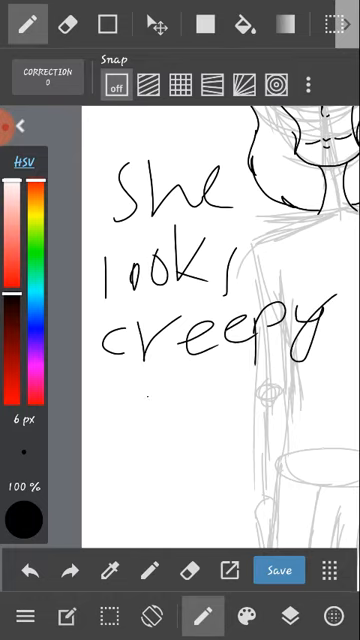
left_click_drag(148, 395, 185, 420)
left_click_drag(195, 385, 198, 425)
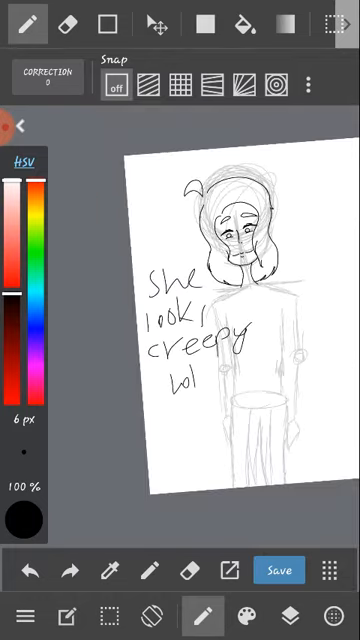
- Undo repeatedly until the whole 'She looks creepy lol' note is gone from the canvas
left_click(29, 570)
left_click(29, 570)
left_click(29, 570)
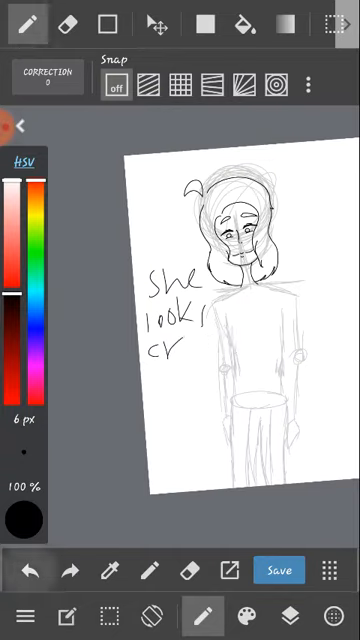
left_click(29, 570)
left_click(29, 570)
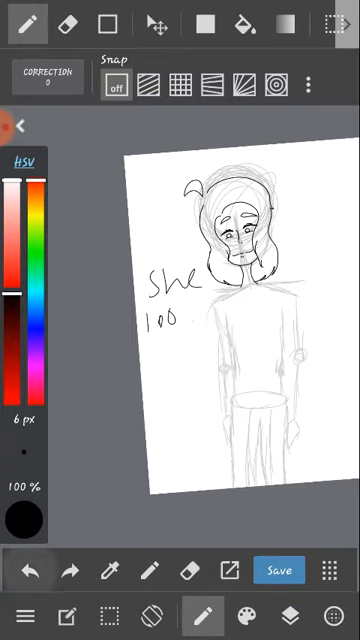
left_click(29, 570)
left_click(29, 570)
left_click(29, 570)
left_click(29, 570)
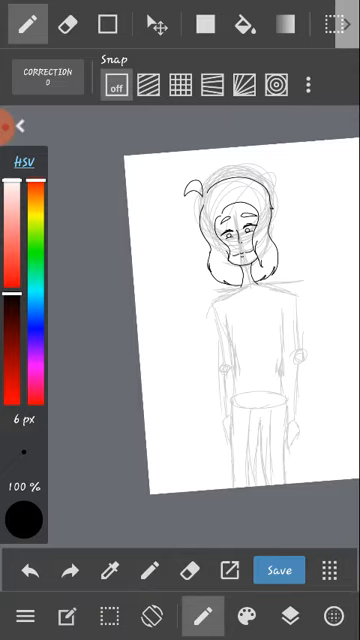
scroll(230, 280, "up", 5)
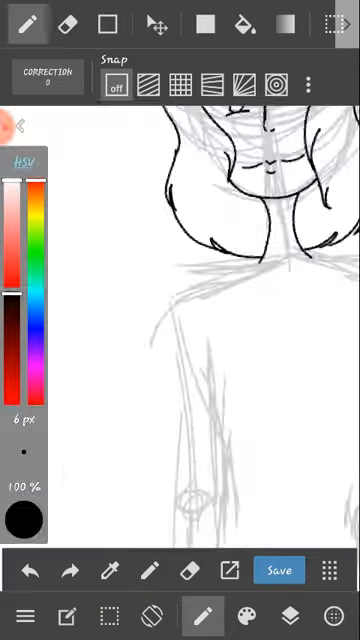
scroll(180, 250, "up", 5)
scroll(180, 250, "up", 5)
scroll(180, 250, "up", 3)
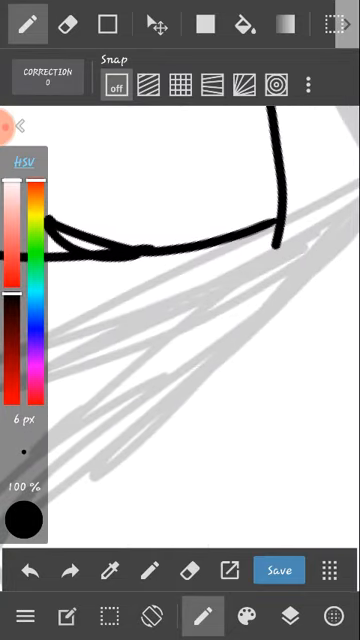
left_click_drag(276, 232, 183, 343)
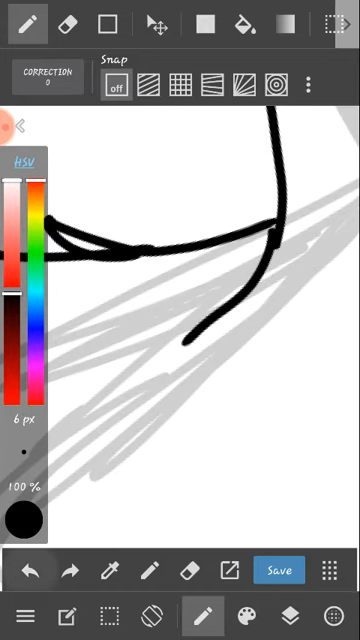
left_click(30, 570)
scroll(200, 300, "down", 5)
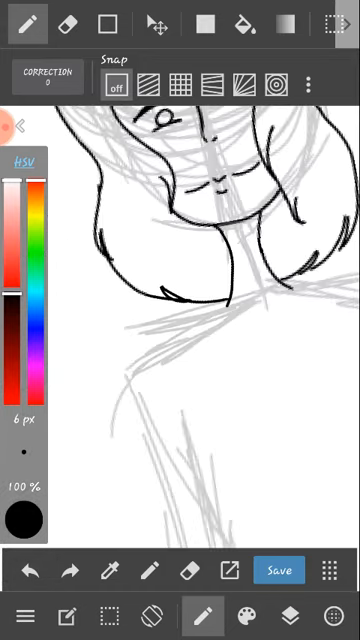
scroll(200, 300, "down", 5)
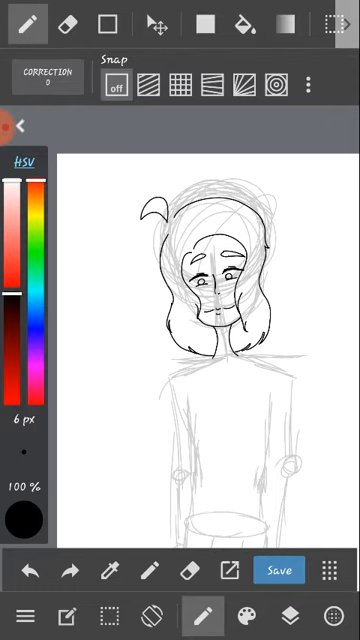
scroll(220, 350, "up", 5)
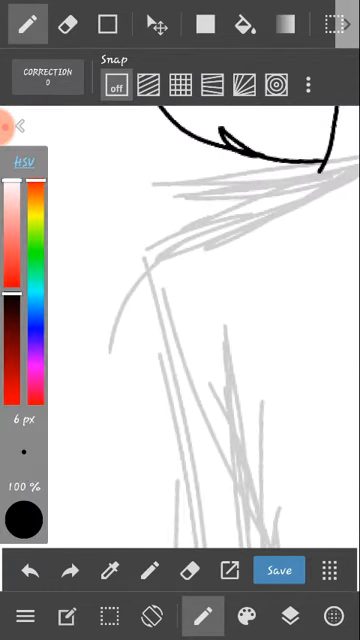
scroll(200, 300, "up", 5)
scroll(200, 300, "up", 2)
scroll(200, 300, "up", 2)
scroll(200, 300, "down", 6)
scroll(200, 300, "up", 6)
scroll(200, 300, "up", 2)
left_click_drag(255, 150, 128, 365)
left_click(29, 570)
left_click_drag(350, 128, 140, 410)
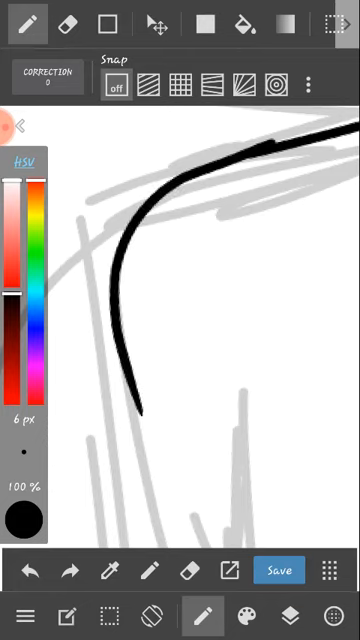
left_click(29, 570)
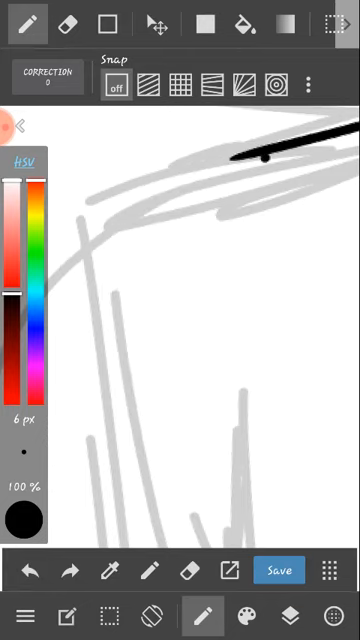
left_click_drag(355, 128, 158, 185)
left_click(29, 570)
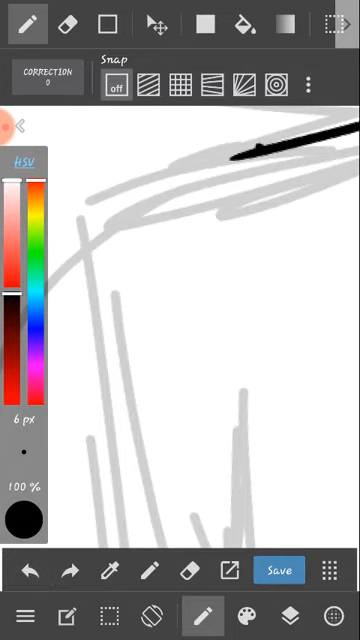
mouse_move(355, 128)
left_mouse_down()
mouse_move(138, 228)
mouse_move(120, 488)
left_mouse_up()
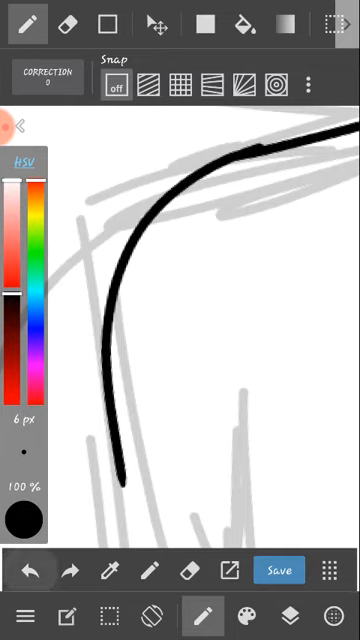
left_click(29, 570)
mouse_move(355, 128)
left_mouse_down()
mouse_move(118, 310)
mouse_move(105, 520)
left_mouse_up()
left_click(29, 570)
left_click_drag(355, 128, 150, 215)
left_click(29, 570)
left_click_drag(355, 128, 178, 190)
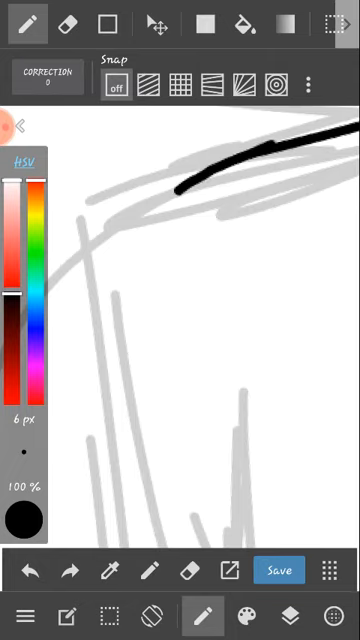
left_click(29, 570)
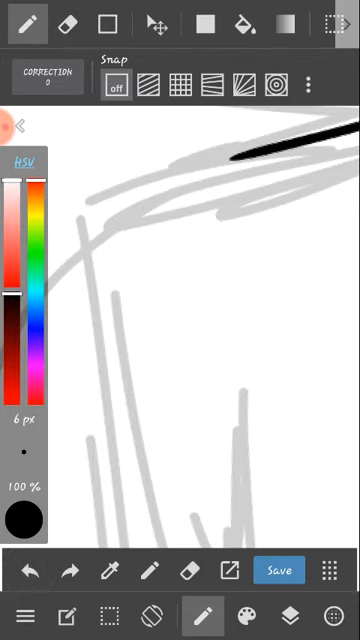
left_click(22, 104)
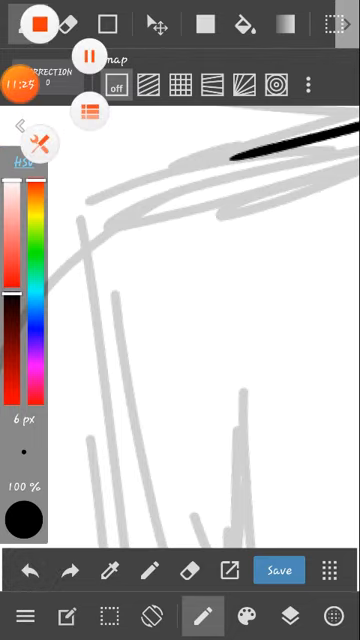
- Reframe the canvas upright on the neck and ink the first black line along the shoulder
left_click(22, 104)
left_click_drag(180, 300, 250, 340)
left_click_drag(200, 300, 160, 220)
scroll(200, 300, "down", 5)
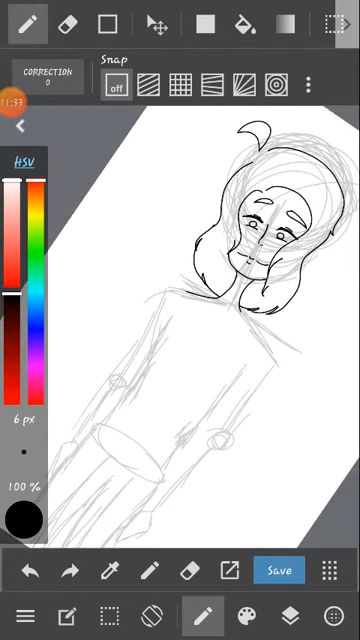
left_click_drag(250, 300, 200, 320)
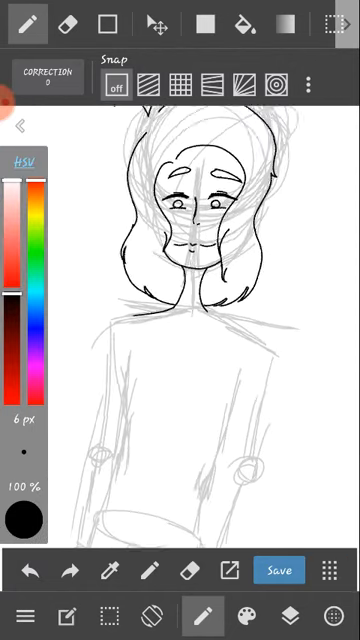
scroll(200, 300, "up", 3)
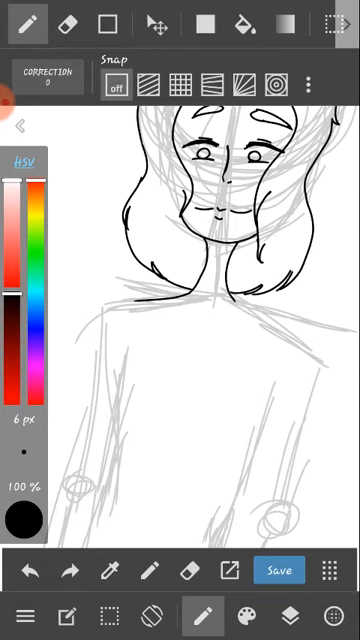
scroll(200, 300, "up", 5)
left_click_drag(165, 226, 330, 170)
scroll(200, 300, "up", 4)
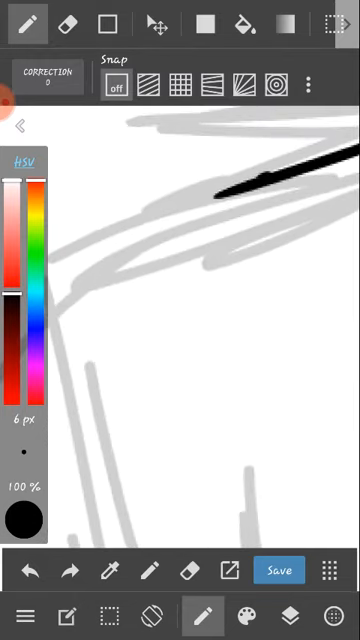
- Extend the shoulder line curving down into the arm, redrawing until the stroke is clean
left_click_drag(215, 192, 178, 232)
left_click(29, 570)
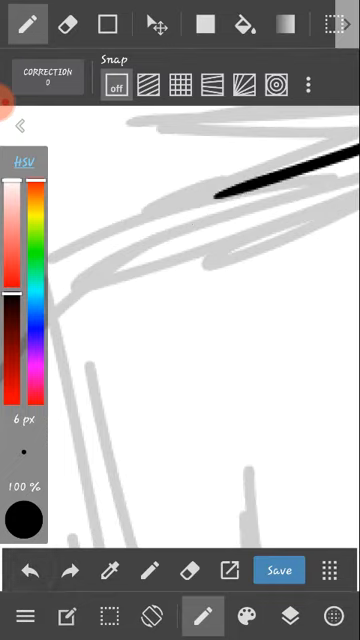
left_click_drag(260, 180, 135, 242)
left_click(29, 570)
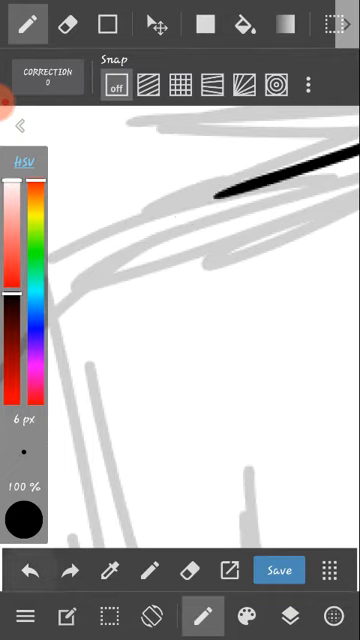
left_click_drag(215, 192, 118, 436)
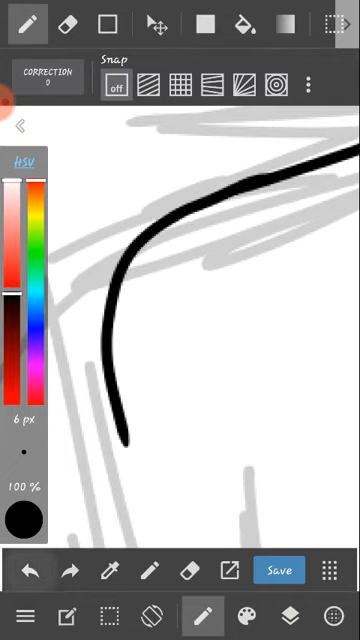
left_click(29, 570)
left_click_drag(215, 192, 105, 455)
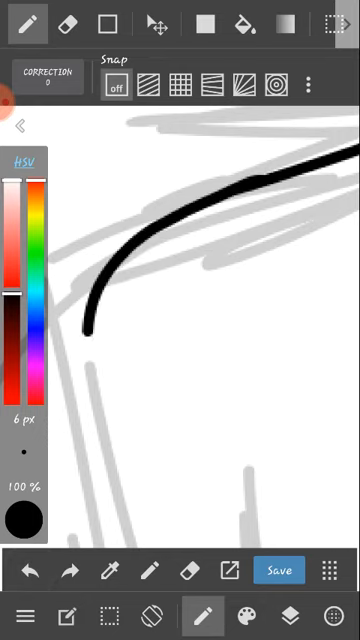
scroll(200, 300, "down", 3)
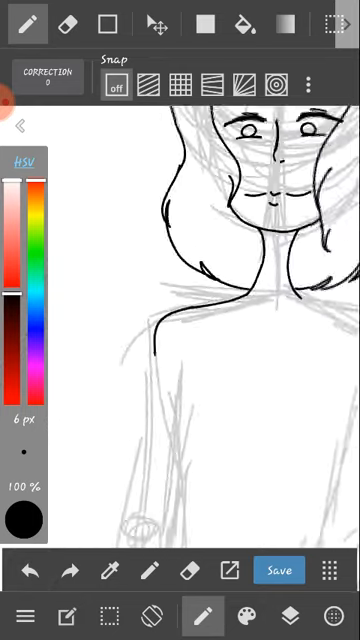
scroll(200, 300, "down", 3)
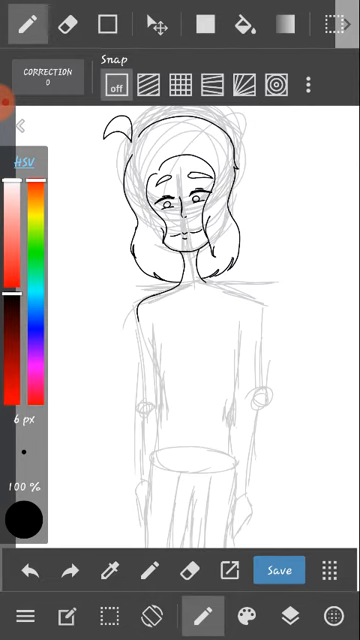
left_click(290, 615)
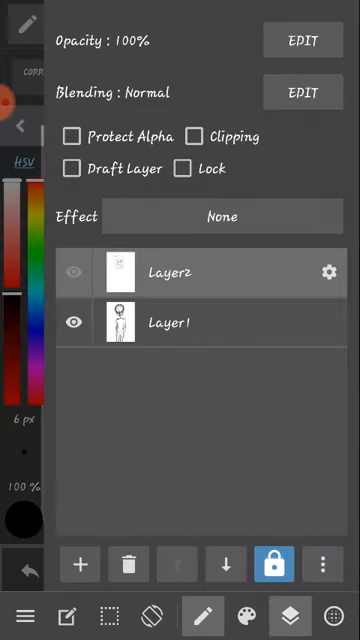
left_click(290, 615)
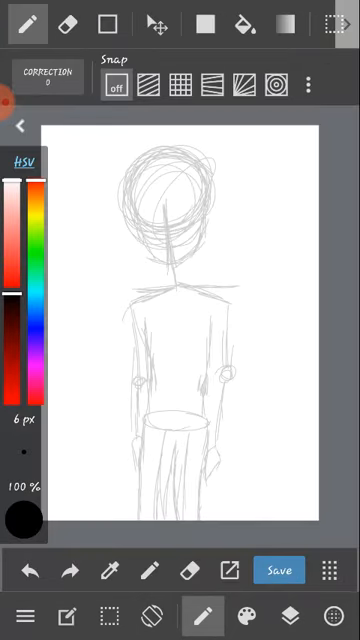
left_click(290, 615)
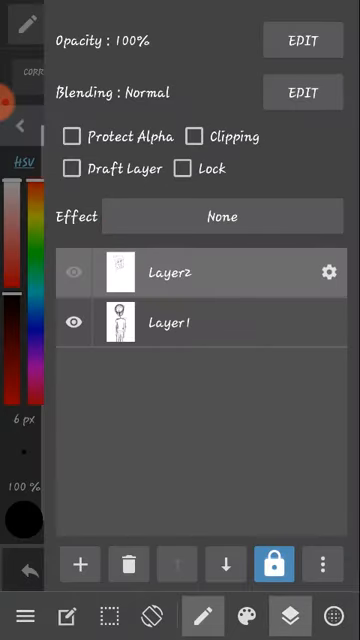
left_click(73, 272)
left_click(290, 615)
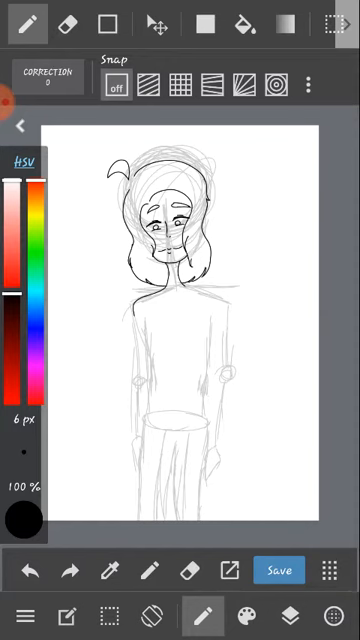
scroll(180, 320, "up", 5)
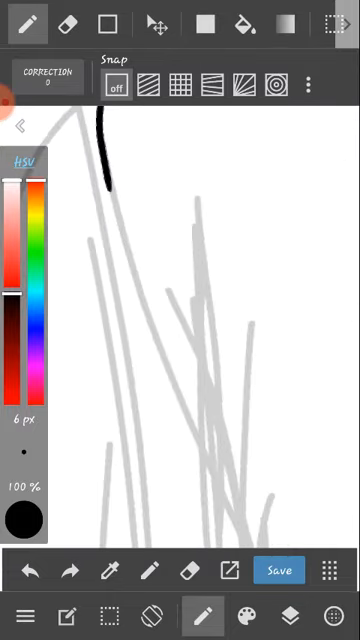
scroll(180, 320, "up", 5)
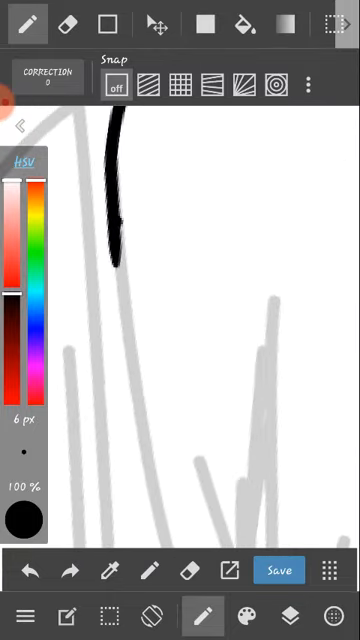
- Ink the line down the torso's left side and the shoulder line out from the hair tip
left_click_drag(115, 265, 120, 480)
scroll(180, 320, "down", 5)
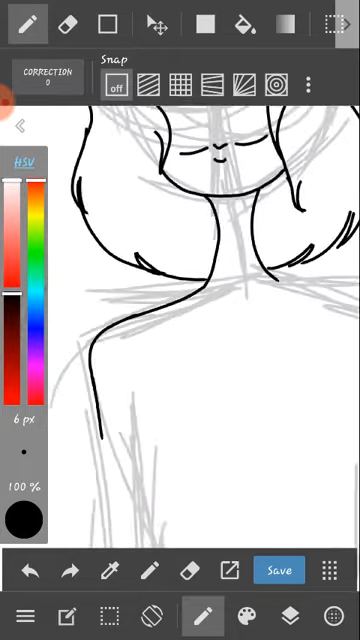
scroll(180, 320, "up", 4)
scroll(180, 320, "down", 3)
left_click_drag(200, 200, 100, 250)
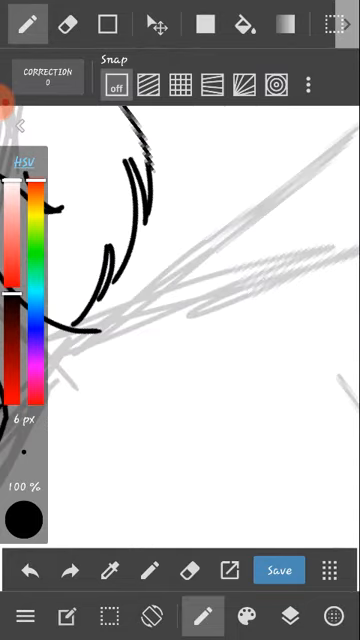
left_click_drag(95, 330, 250, 280)
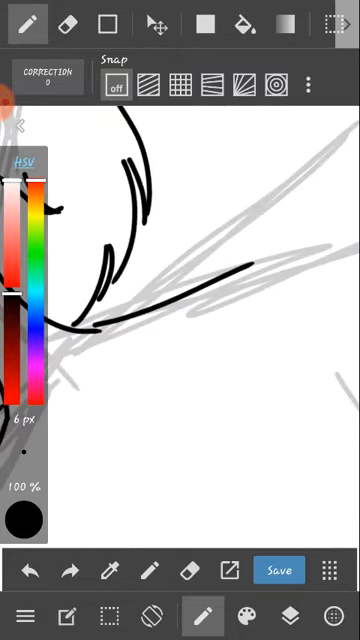
left_click(28, 570)
left_click_drag(95, 328, 275, 288)
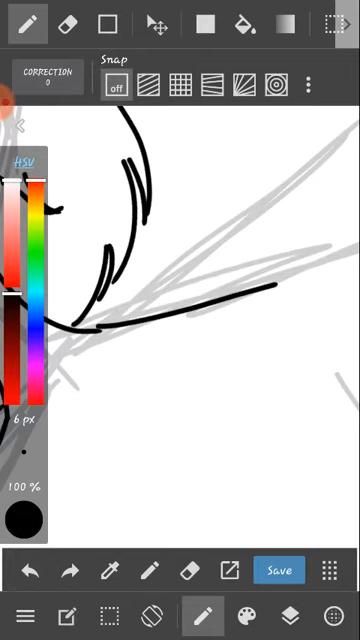
scroll(180, 300, "up", 5)
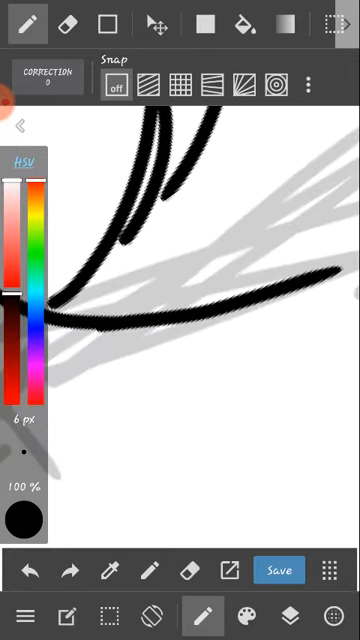
scroll(180, 300, "down", 5)
scroll(180, 300, "up", 4)
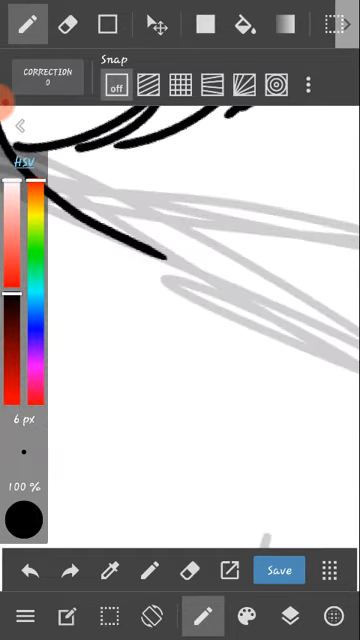
- Ink the shoulder stroke along the grey sketch line, redrawing it until it sits right
left_click_drag(140, 245, 300, 295)
left_click(30, 570)
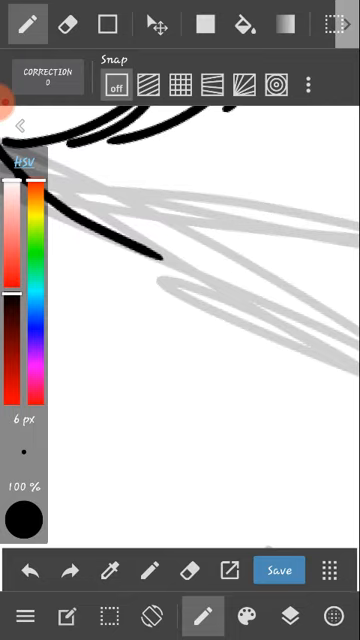
left_click_drag(140, 245, 330, 292)
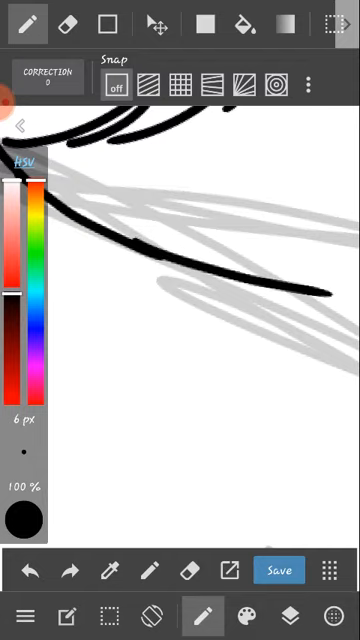
left_click(28, 570)
left_click_drag(130, 250, 318, 345)
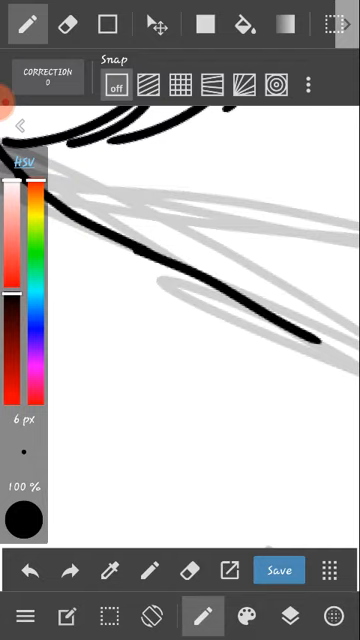
left_click(28, 570)
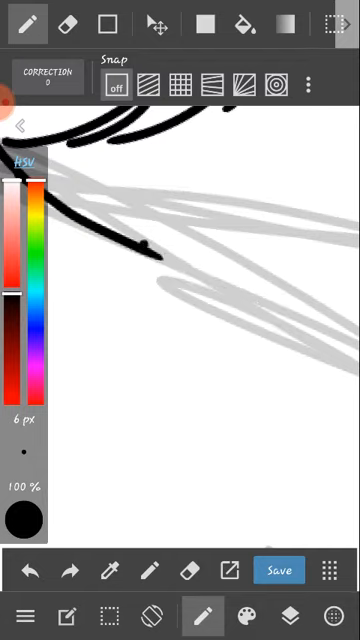
left_click_drag(140, 248, 325, 305)
left_click(28, 570)
left_click_drag(135, 250, 280, 318)
- Continue the shoulder outline down-right and add the curve where it turns down the side
left_click_drag(250, 350, 150, 230)
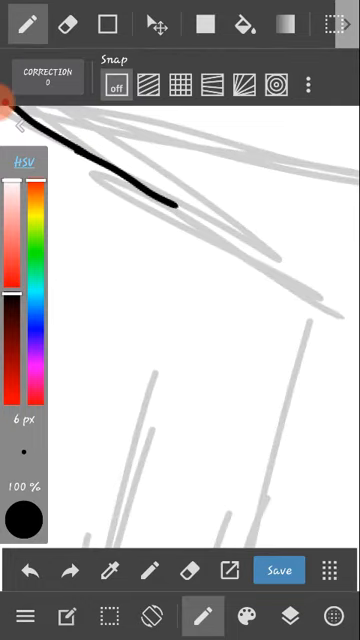
scroll(180, 250, "up", 5)
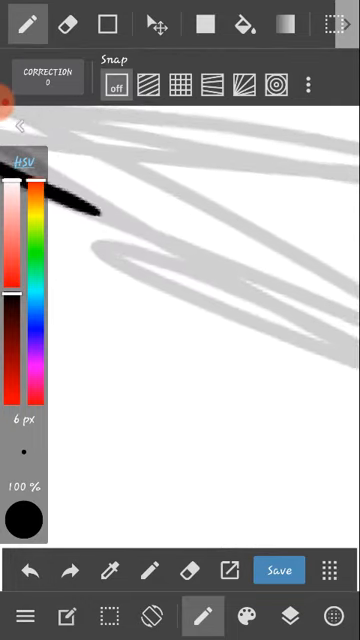
left_click_drag(100, 225, 348, 315)
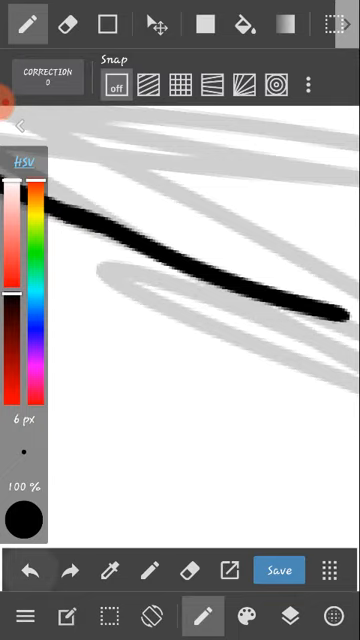
left_click(29, 570)
left_click_drag(40, 205, 308, 308)
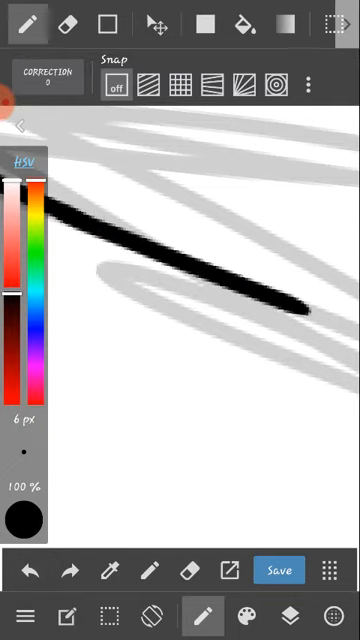
scroll(180, 250, "down", 5)
scroll(180, 250, "up", 5)
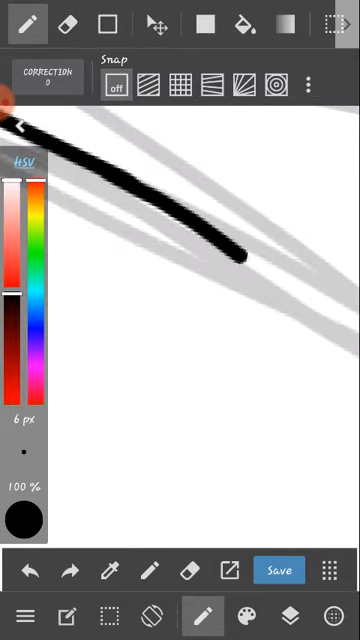
left_click_drag(140, 185, 300, 310)
scroll(180, 250, "down", 3)
scroll(180, 250, "up", 3)
mouse_move(200, 140)
left_mouse_down()
mouse_move(230, 210)
mouse_move(228, 300)
mouse_move(195, 460)
left_mouse_up()
scroll(180, 300, "down", 3)
scroll(180, 300, "down", 5)
scroll(180, 300, "down", 3)
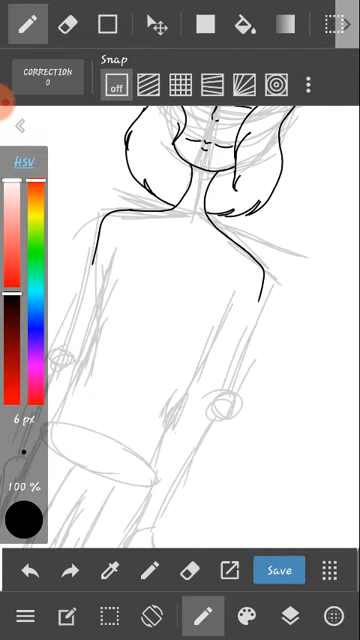
scroll(180, 300, "down", 3)
scroll(180, 300, "up", 3)
scroll(180, 300, "up", 4)
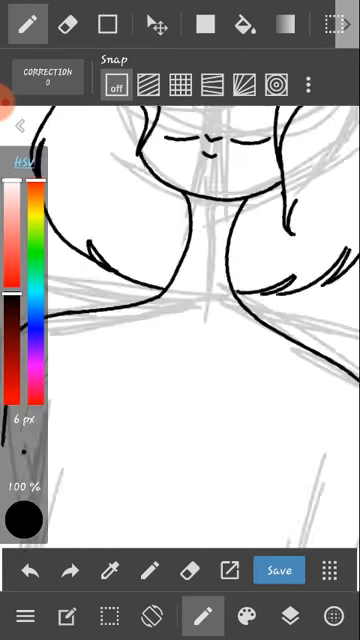
scroll(180, 300, "up", 3)
scroll(180, 300, "down", 4)
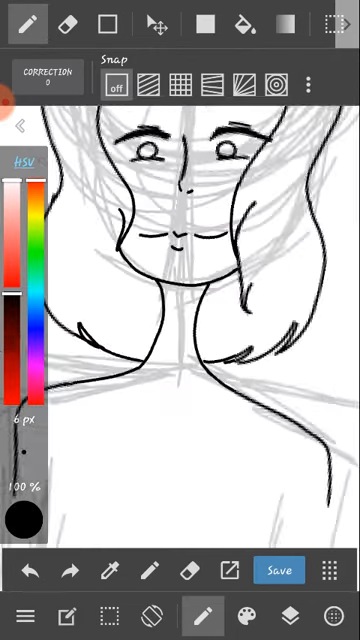
scroll(180, 300, "down", 3)
scroll(180, 300, "down", 1)
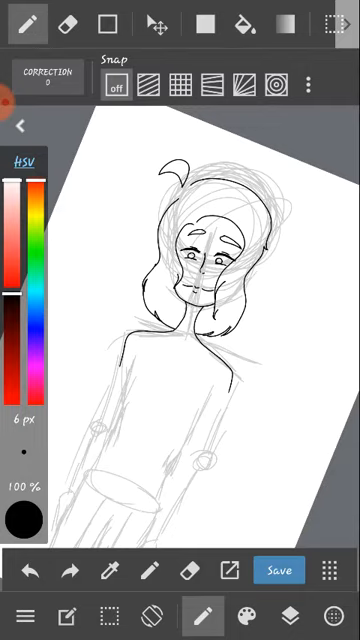
scroll(180, 320, "down", 5)
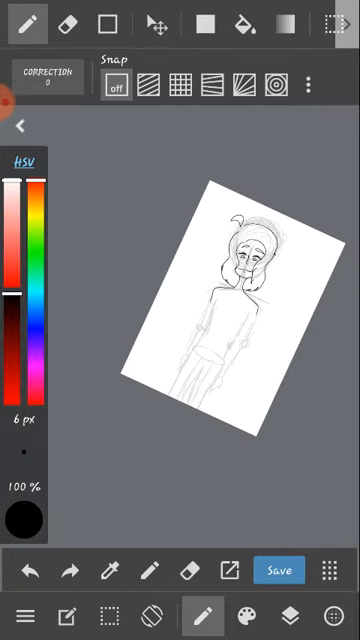
scroll(230, 300, "up", 5)
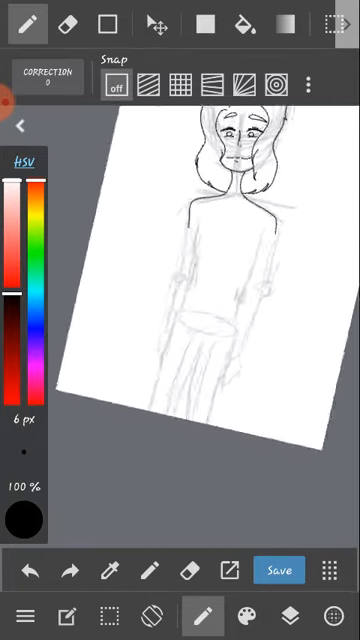
scroll(180, 320, "up", 3)
scroll(180, 300, "up", 5)
scroll(180, 300, "up", 4)
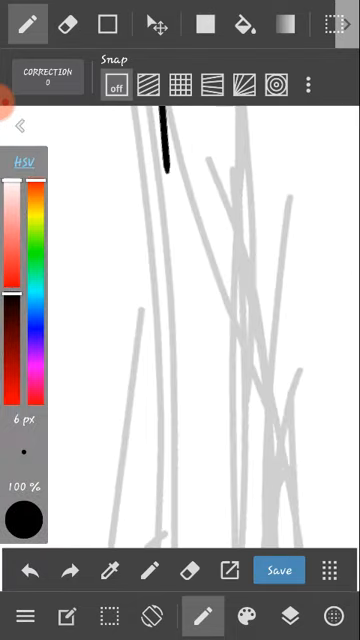
- Ink the outer edge of the first upper arm downward, redrawing the stroke until satisfied
mouse_move(168, 175)
left_mouse_down()
mouse_move(160, 320)
mouse_move(140, 445)
left_mouse_up()
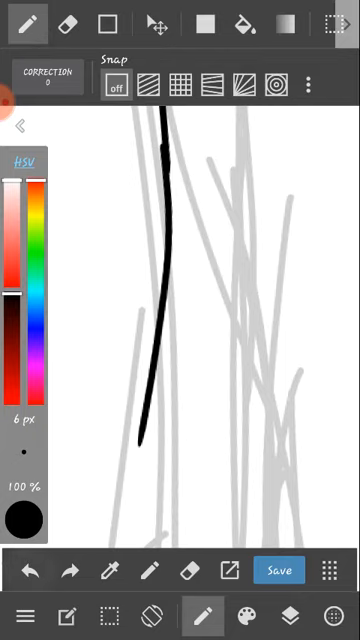
left_click(29, 570)
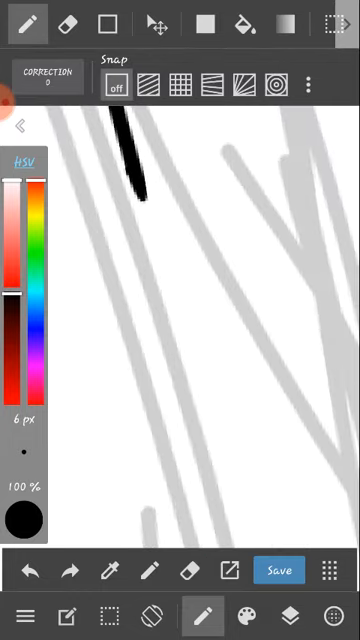
left_click_drag(120, 115, 235, 505)
left_click(29, 570)
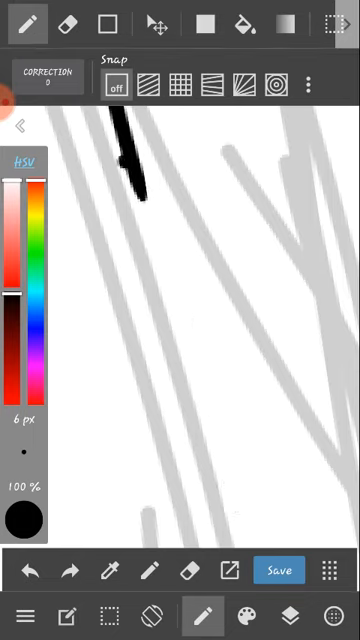
left_click_drag(120, 115, 165, 460)
left_click(29, 570)
left_click_drag(120, 115, 225, 490)
left_click(29, 570)
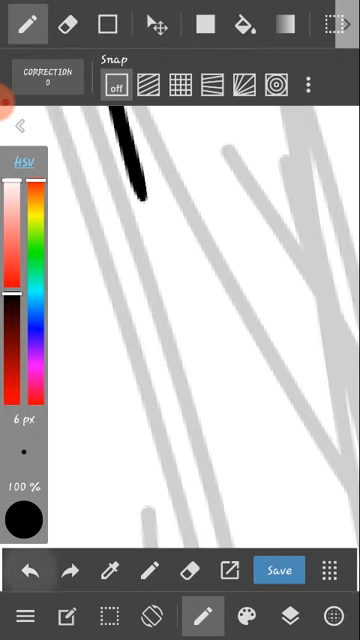
scroll(150, 200, "up", 3)
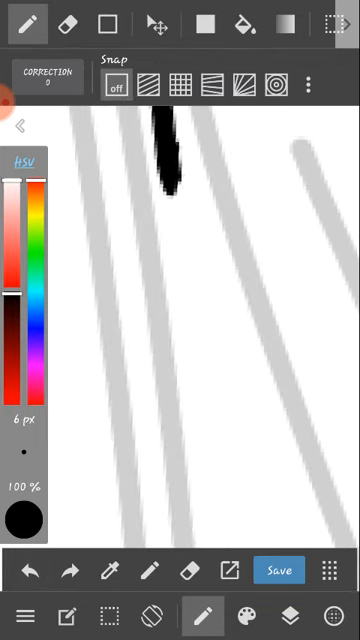
left_click_drag(165, 120, 200, 465)
scroll(150, 250, "down", 3)
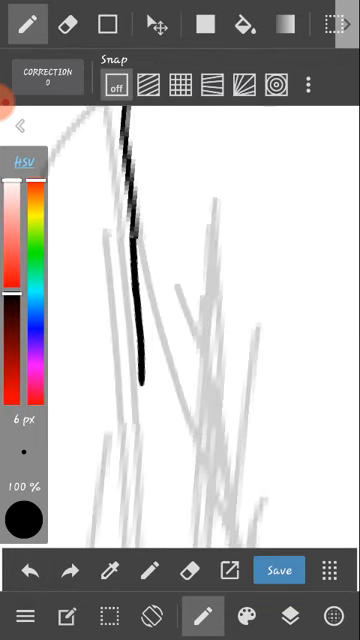
scroll(150, 250, "down", 4)
scroll(150, 250, "down", 2)
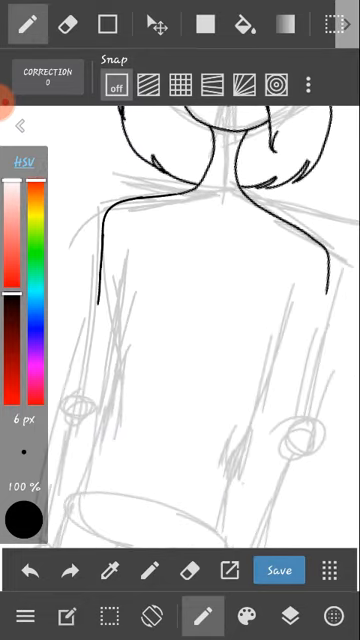
scroll(250, 300, "up", 3)
scroll(250, 300, "up", 2)
scroll(250, 300, "up", 2)
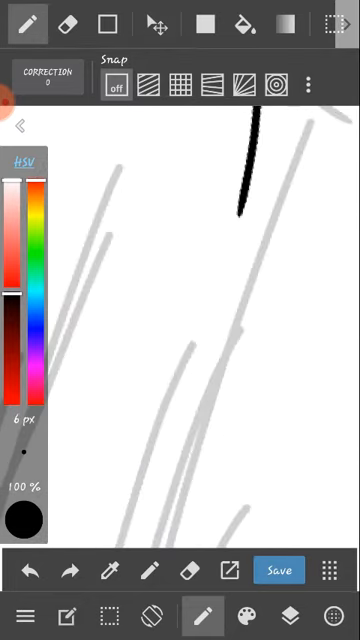
- Extend the right arm's outer outline downward, then zoom out to check the whole figure
left_click_drag(240, 208, 155, 488)
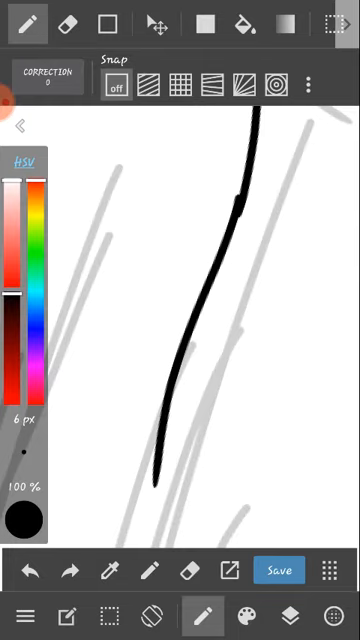
left_click(29, 570)
left_click_drag(240, 200, 152, 440)
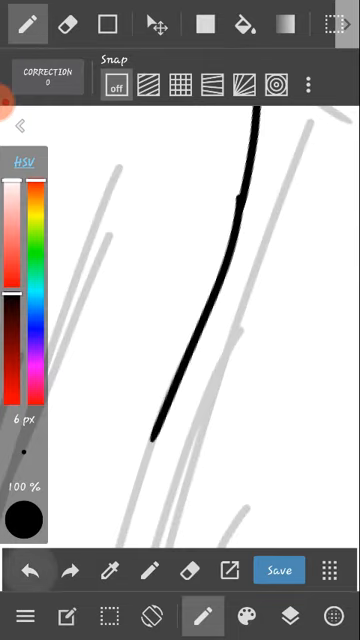
left_click(29, 570)
left_click_drag(258, 130, 160, 480)
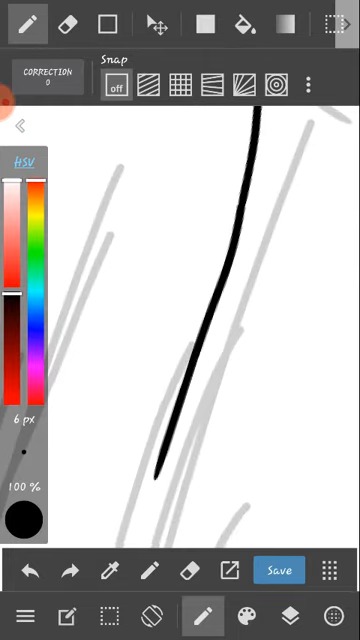
left_click_drag(200, 400, 250, 300)
left_click_drag(200, 420, 210, 340)
mouse_move(200, 420)
left_mouse_down()
mouse_move(210, 300)
mouse_move(180, 200)
left_mouse_up()
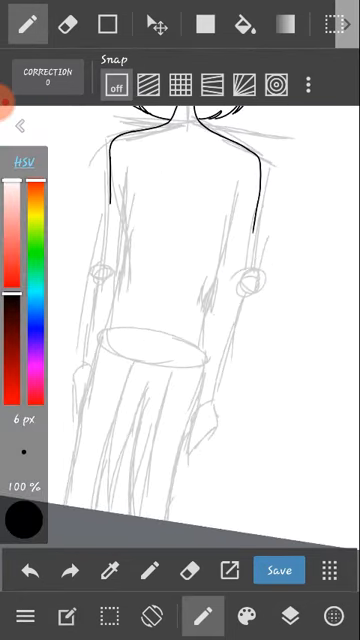
- Zoom in on the left arm and ink a long diagonal outline stroke down it
left_click_drag(200, 420, 210, 300)
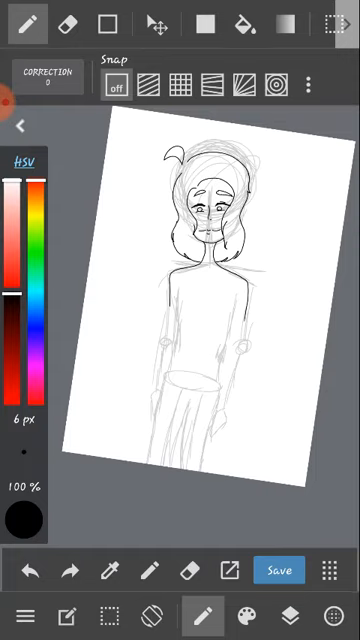
left_click_drag(180, 340, 180, 200)
left_click_drag(180, 300, 180, 200)
left_click_drag(180, 300, 180, 250)
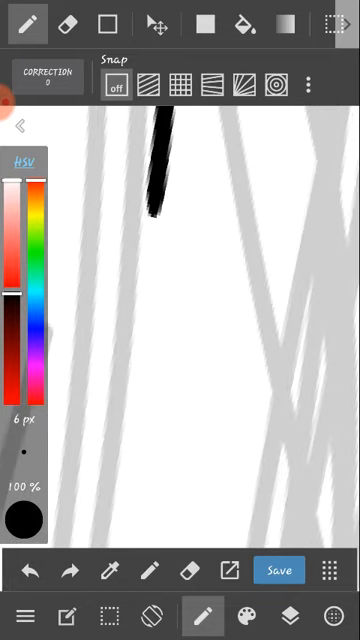
left_click_drag(172, 112, 102, 515)
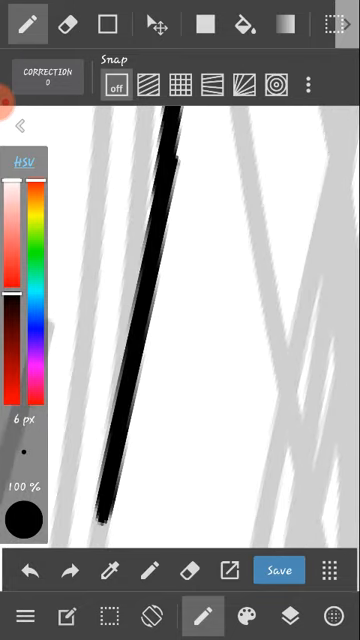
left_click(29, 570)
left_click_drag(175, 112, 104, 540)
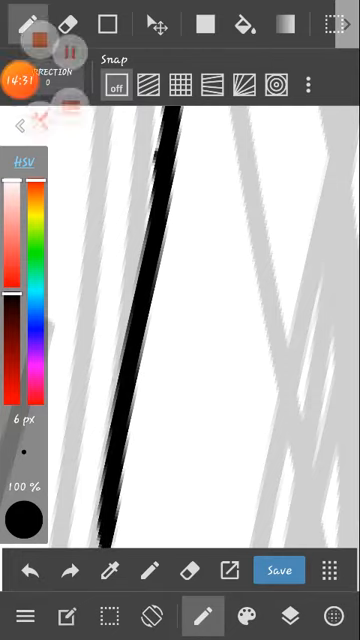
scroll(180, 300, "down", 5)
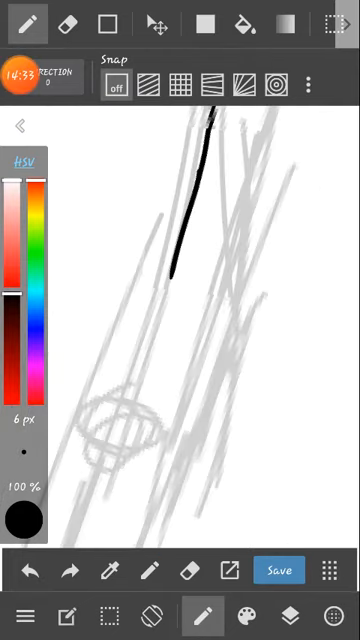
scroll(180, 300, "down", 5)
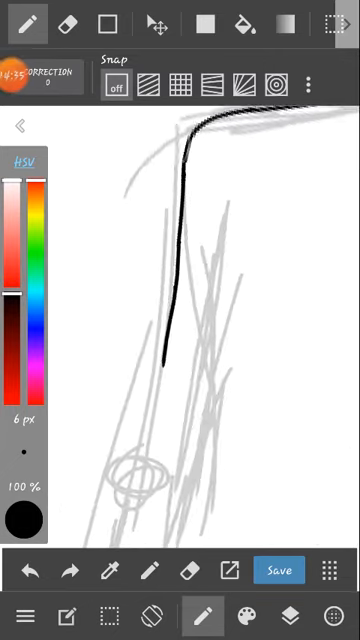
scroll(180, 300, "up", 8)
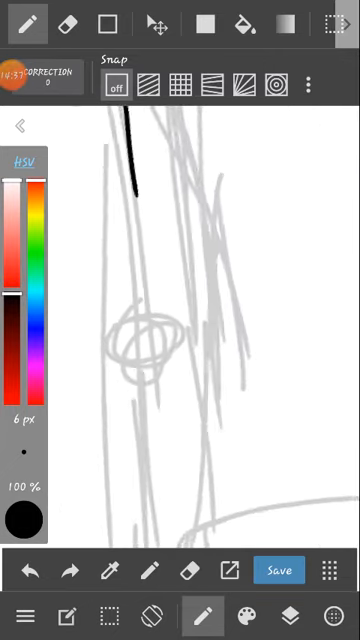
scroll(180, 300, "left", 3)
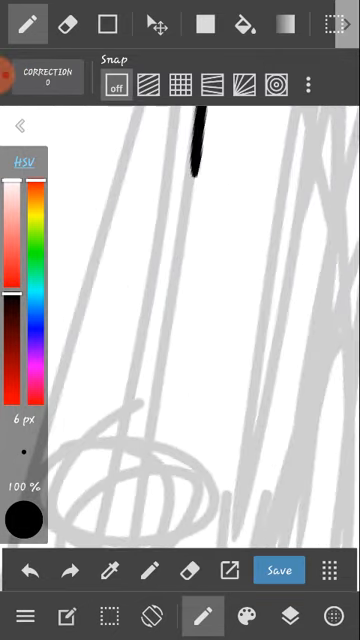
- Ink the arm outline down toward the elbow, redrawing until the stroke is clean
left_click_drag(200, 120, 125, 472)
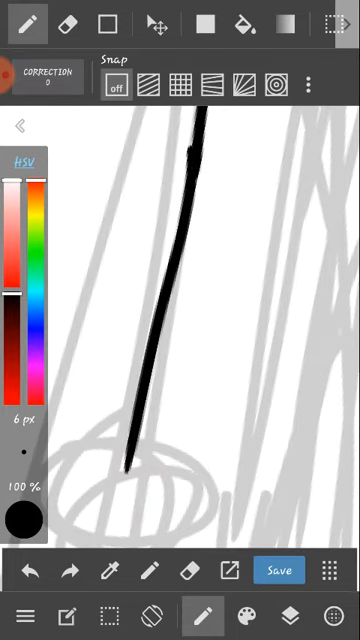
left_click(29, 571)
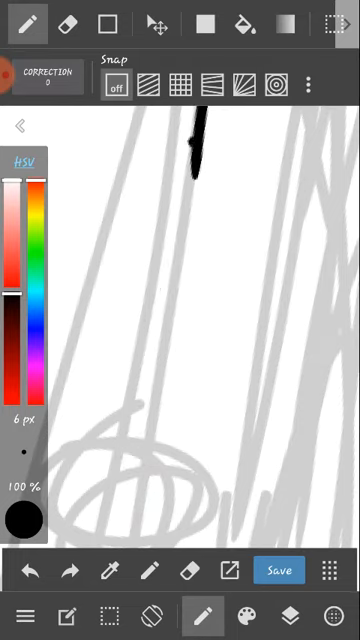
left_click_drag(200, 118, 140, 418)
left_click(29, 571)
left_click_drag(200, 118, 142, 420)
left_click(29, 571)
left_click_drag(202, 115, 160, 432)
scroll(180, 300, "down", 3)
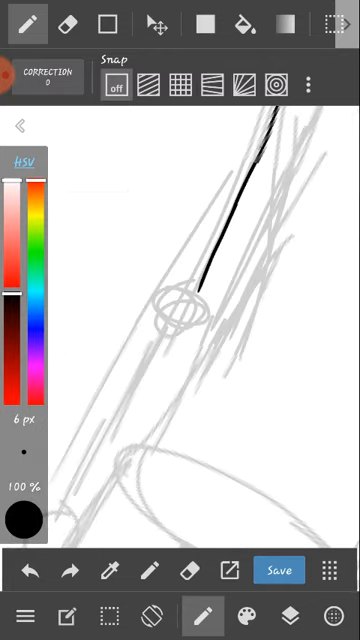
- Carry the arm line down through and past the elbow circle, undoing the overlong attempts
left_click_drag(180, 250, 220, 320)
scroll(200, 300, "down", 3)
scroll(180, 370, "up", 4)
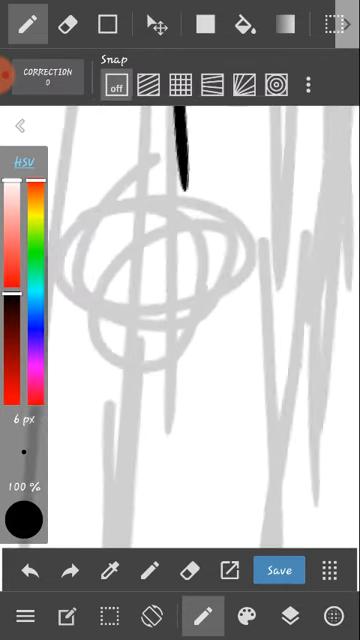
left_click_drag(183, 160, 150, 450)
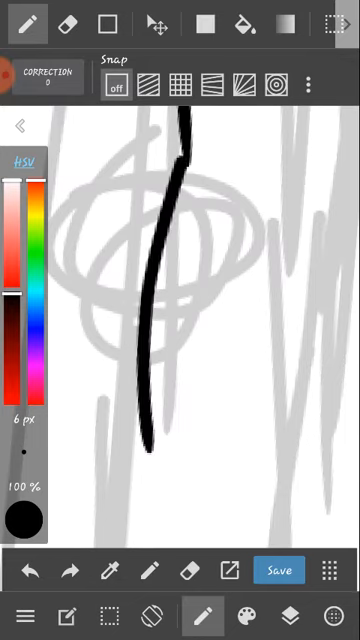
scroll(180, 300, "down", 4)
left_click_drag(150, 250, 230, 300)
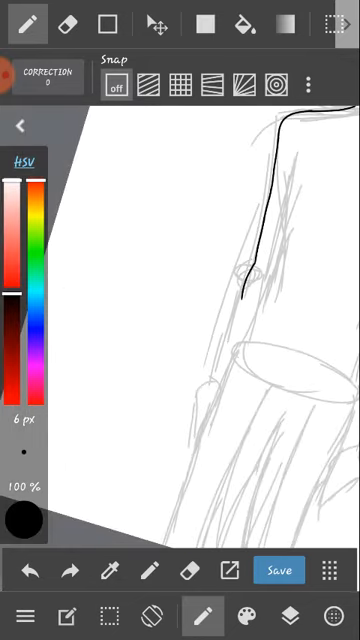
scroll(240, 300, "up", 4)
left_click_drag(180, 380, 120, 560)
left_click_drag(270, 110, 140, 490)
scroll(200, 250, "up", 3)
scroll(200, 300, "down", 4)
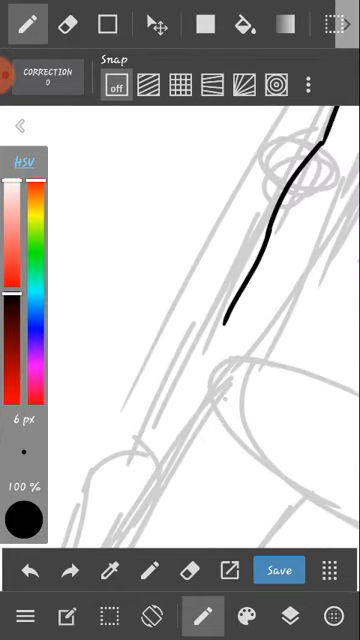
left_click(30, 571)
scroll(220, 250, "up", 3)
scroll(200, 300, "up", 3)
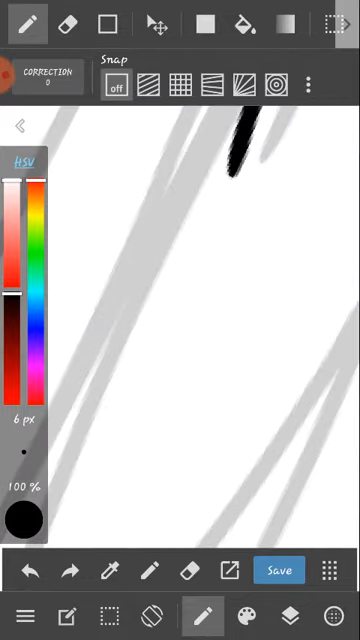
left_click_drag(245, 125, 142, 458)
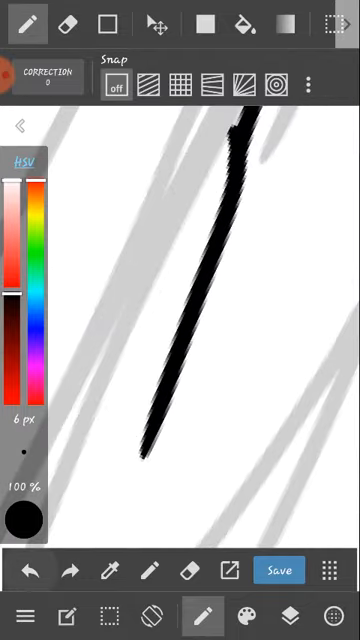
left_click(30, 571)
- Redraw the left side line past the elbow, trim its wavy lower part and extend it toward the waist
left_click_drag(240, 120, 168, 490)
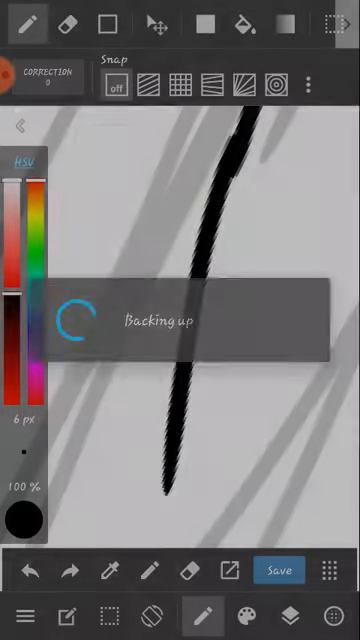
scroll(200, 300, "up", 3)
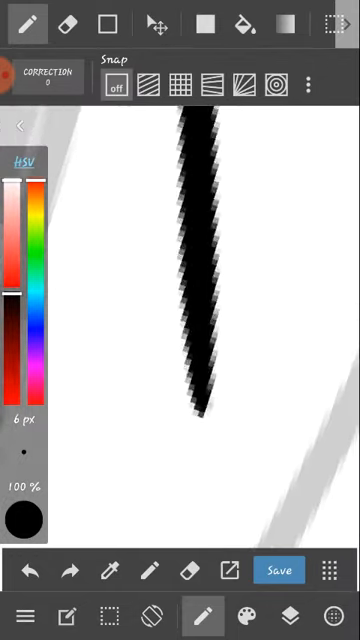
scroll(200, 300, "down", 3)
scroll(200, 300, "up", 2)
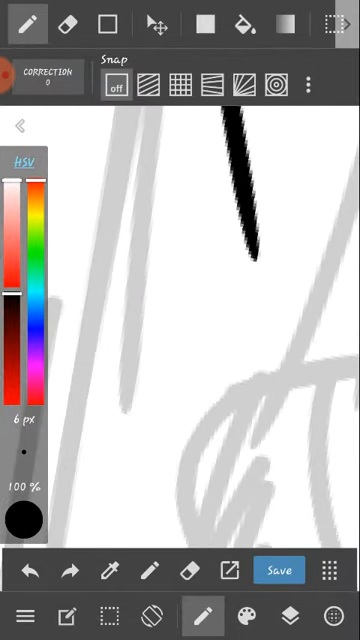
left_click_drag(230, 112, 230, 460)
scroll(200, 300, "down", 3)
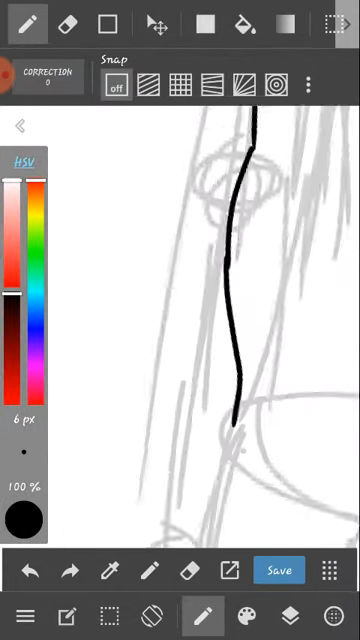
scroll(200, 300, "down", 2)
left_click(29, 570)
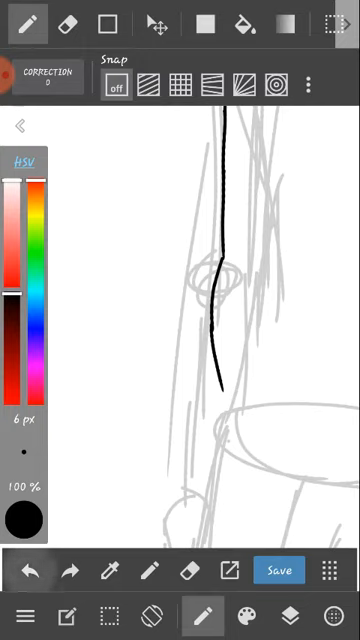
left_click(28, 570)
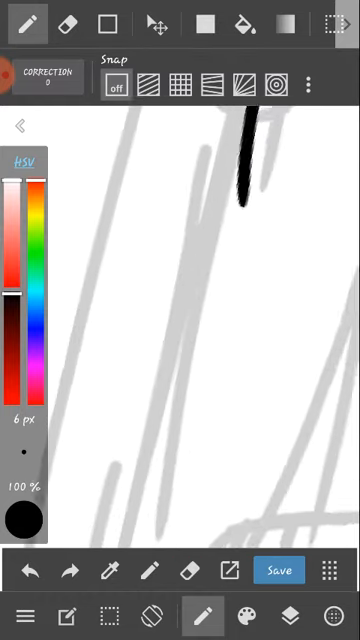
left_click_drag(238, 140, 172, 498)
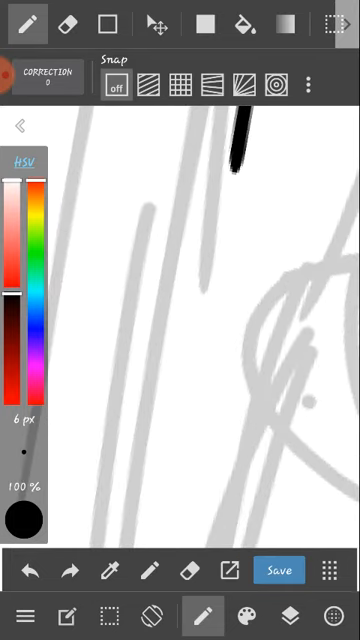
- Ink the long diagonal continuation and carry the contour down-left to the waist
left_click_drag(248, 112, 178, 392)
left_click(29, 570)
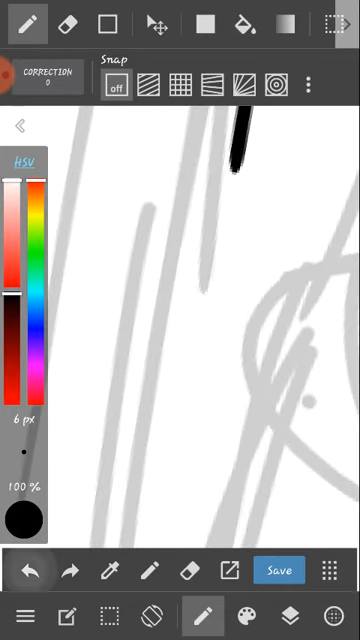
left_click_drag(240, 115, 190, 490)
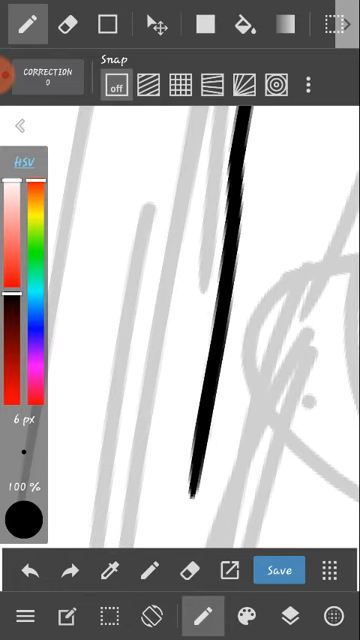
scroll(200, 300, "up", 3)
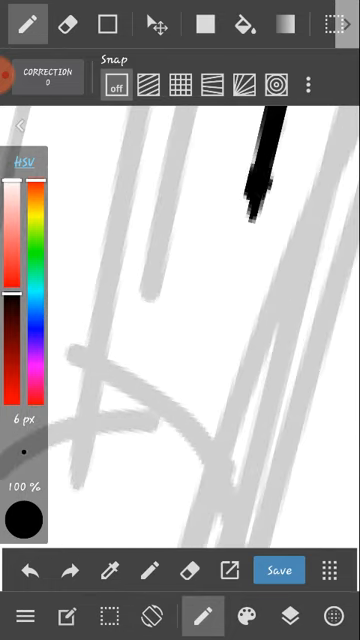
left_click_drag(280, 120, 90, 540)
scroll(200, 300, "down", 2)
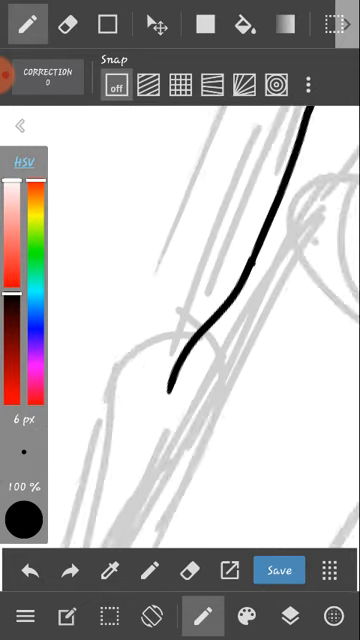
scroll(200, 300, "up", 5)
scroll(200, 300, "down", 3)
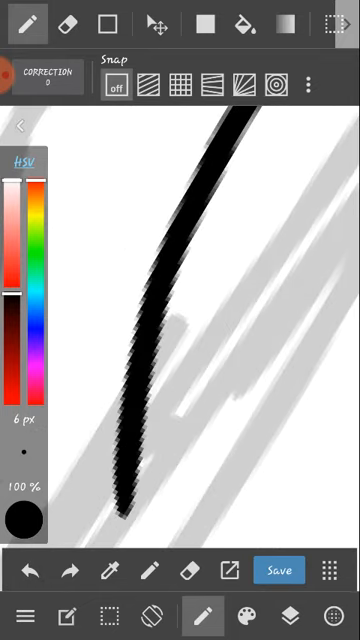
scroll(200, 300, "down", 3)
scroll(200, 300, "down", 3)
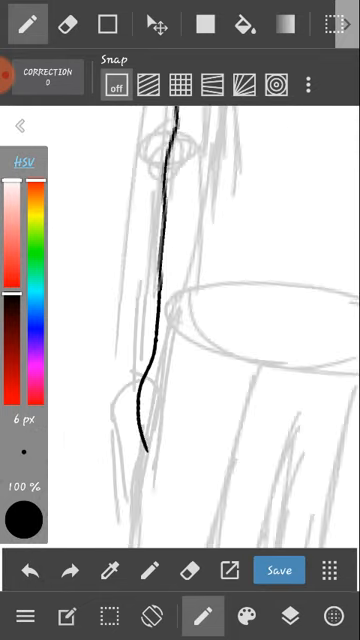
scroll(200, 300, "down", 2)
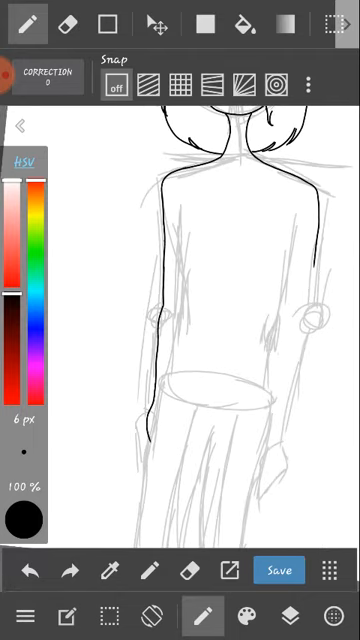
scroll(200, 300, "up", 4)
scroll(200, 300, "up", 2)
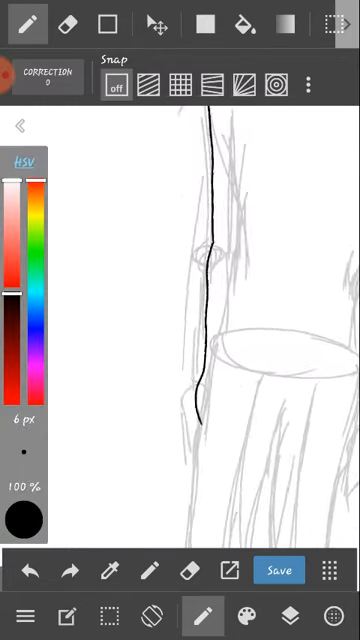
- Erase the line's overshooting lower end with a 65 px eraser, then return to the black pen
left_click(67, 24)
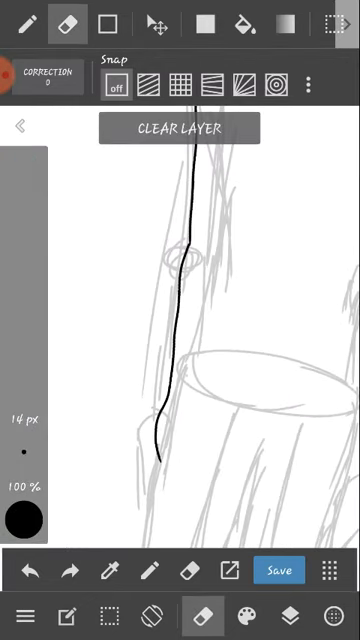
left_click_drag(156, 412, 156, 435)
left_click_drag(24, 450, 24, 300)
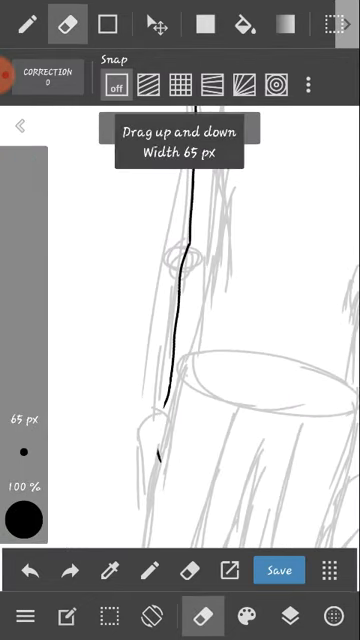
left_click_drag(160, 400, 160, 460)
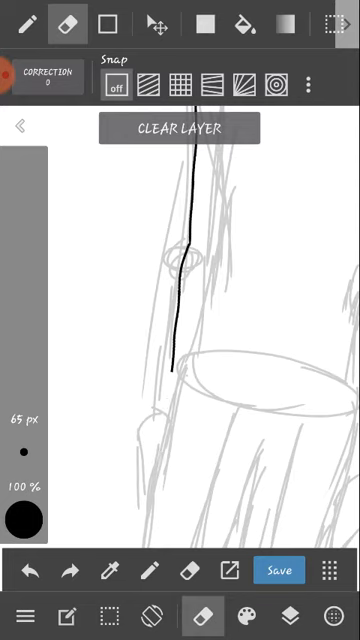
left_click(27, 24)
scroll(150, 250, "up", 3)
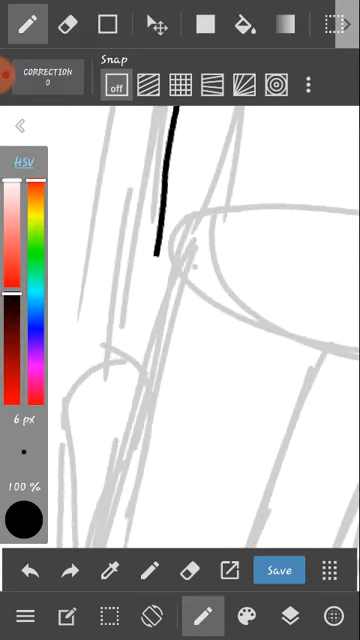
scroll(180, 230, "up", 2)
scroll(180, 230, "up", 2)
- Ink the curve continuing below the right-side line's tip, redrawing until it's clean
left_click_drag(170, 230, 105, 400)
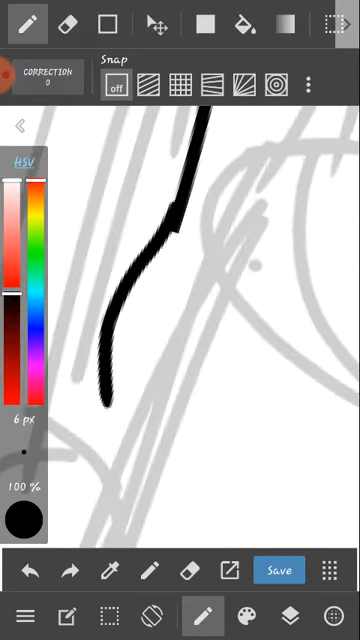
left_click(29, 570)
left_click_drag(175, 228, 102, 483)
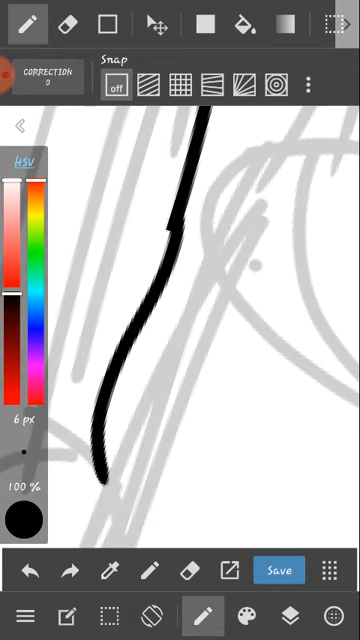
left_click(29, 570)
left_click_drag(172, 228, 92, 385)
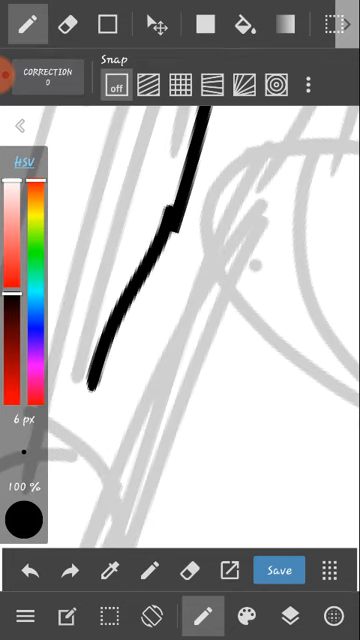
left_click(29, 570)
left_click_drag(175, 225, 130, 500)
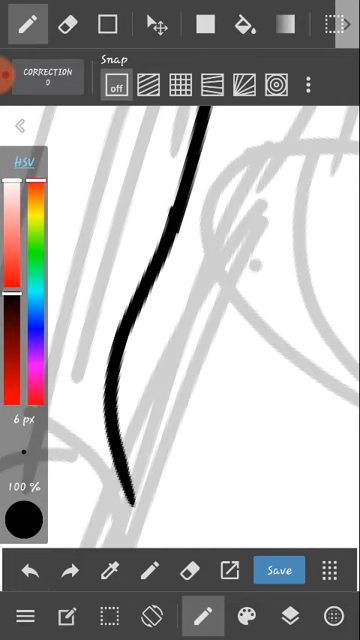
scroll(180, 300, "down", 5)
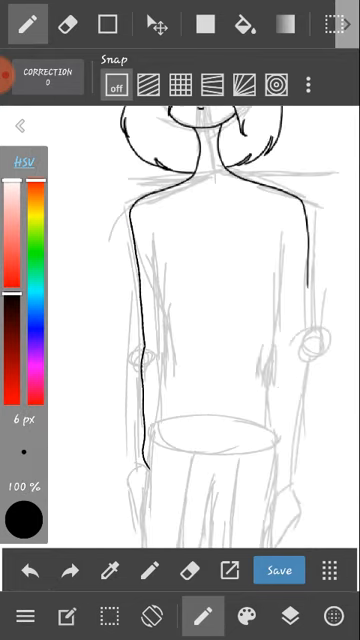
scroll(180, 300, "down", 1)
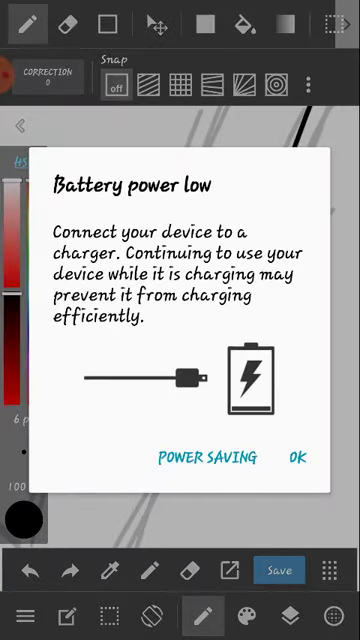
- Dismiss the battery warning and ink the right arm outline down through the elbow
left_click(297, 457)
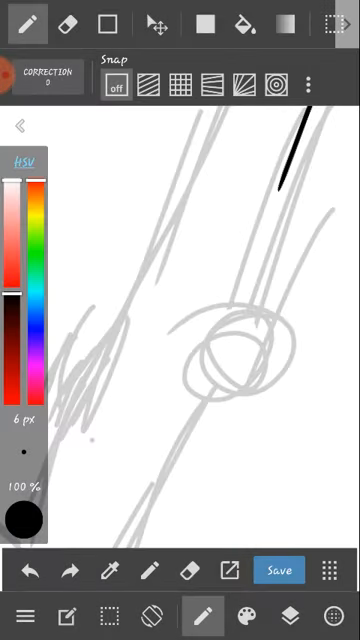
left_click_drag(210, 120, 200, 165)
scroll(220, 300, "up", 5)
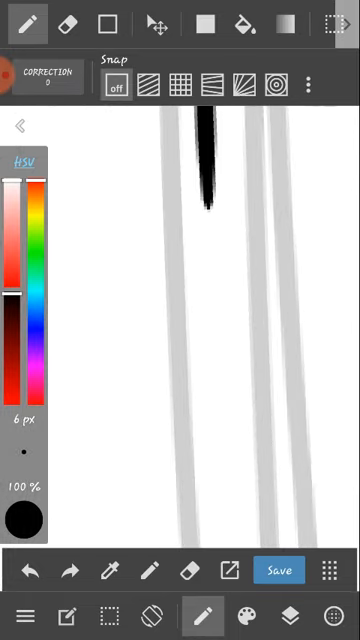
left_click_drag(212, 150, 185, 540)
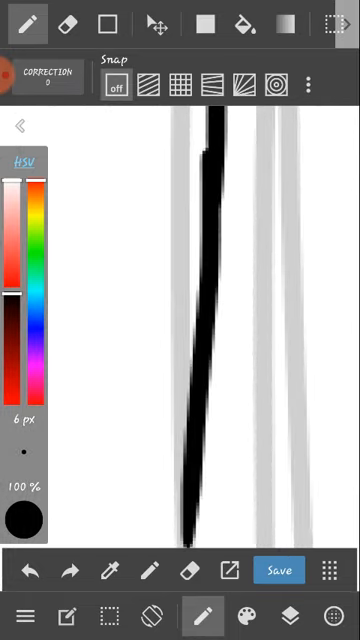
left_click(29, 570)
left_click_drag(215, 170, 190, 500)
left_click(29, 570)
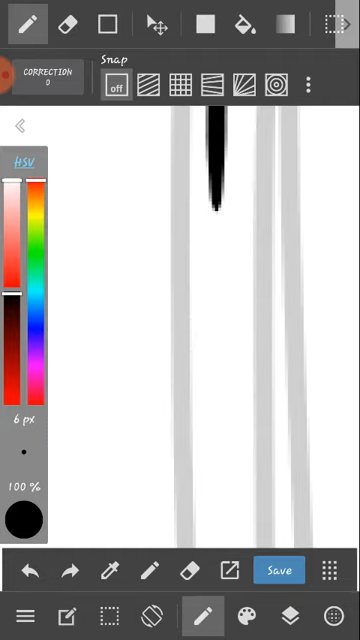
left_click_drag(212, 135, 190, 500)
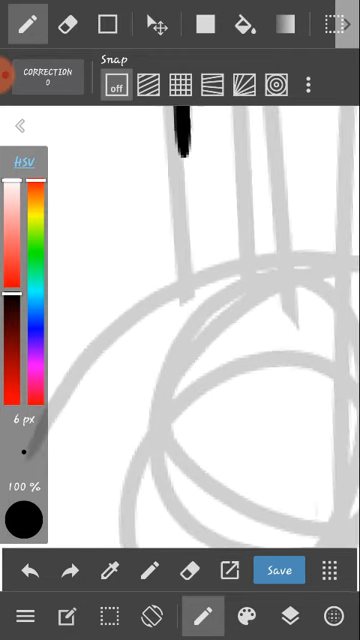
left_click_drag(195, 245, 205, 465)
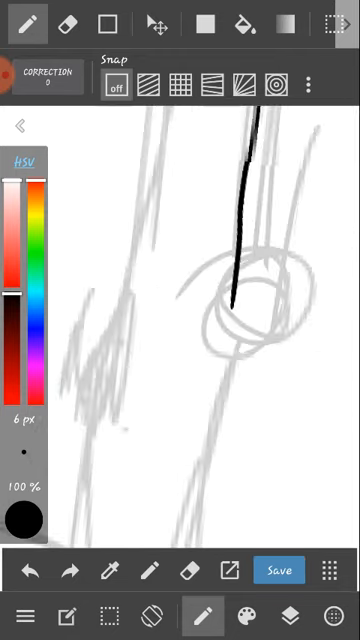
scroll(200, 300, "down", 5)
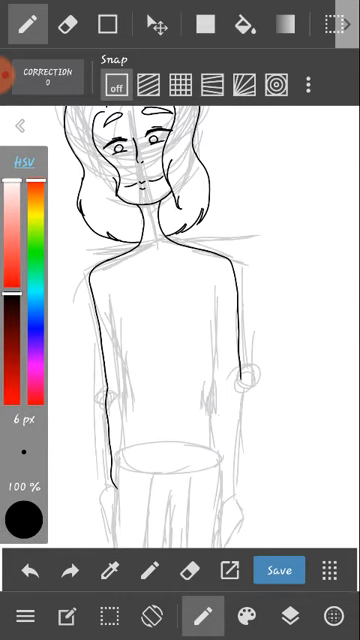
scroll(240, 380, "up", 5)
scroll(240, 300, "up", 3)
- Ink the outline section below the elbow, undoing failed strokes until one fits the sketch
left_click_drag(252, 230, 185, 480)
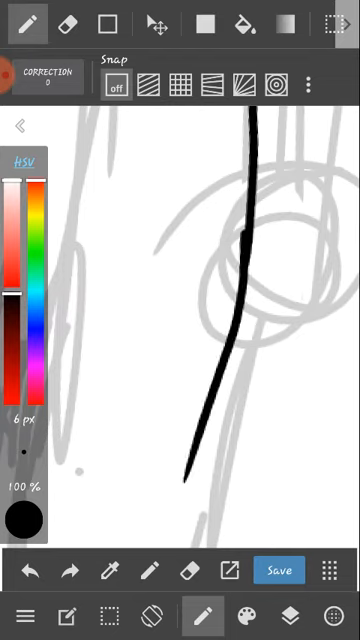
left_click(29, 570)
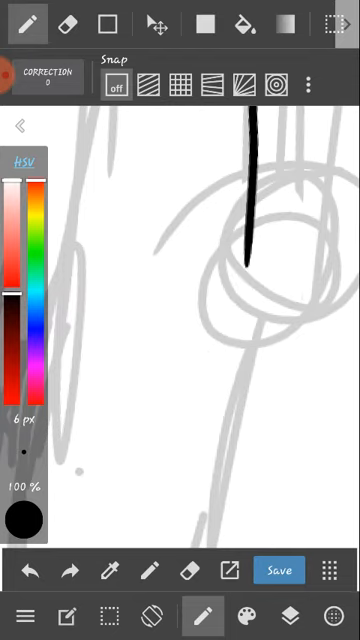
left_click_drag(248, 240, 204, 457)
left_click(29, 570)
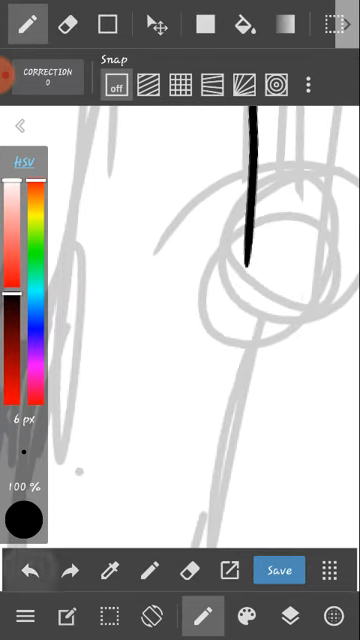
left_click_drag(248, 240, 222, 450)
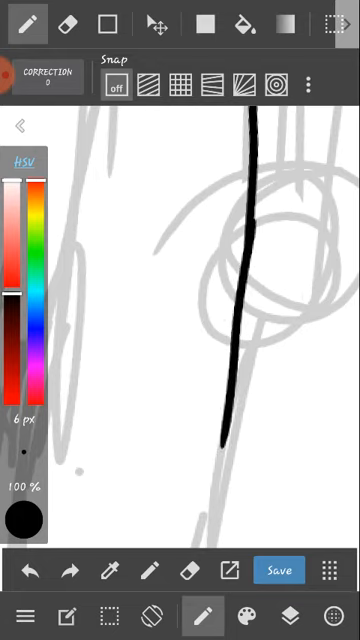
left_click(29, 570)
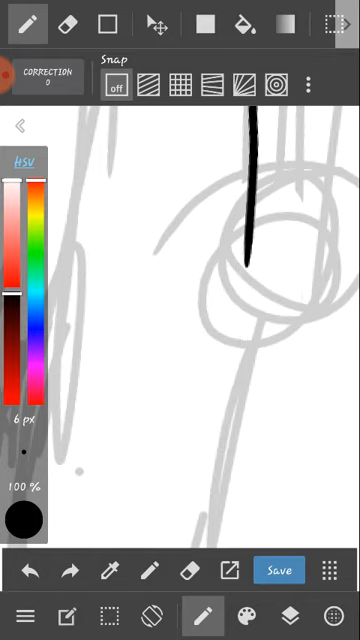
scroll(250, 250, "up", 3)
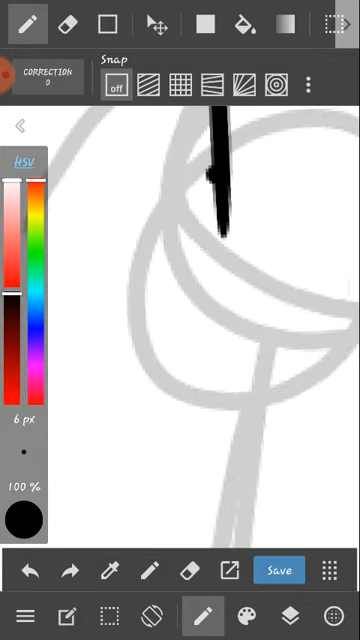
left_click_drag(208, 175, 205, 540)
left_click(29, 570)
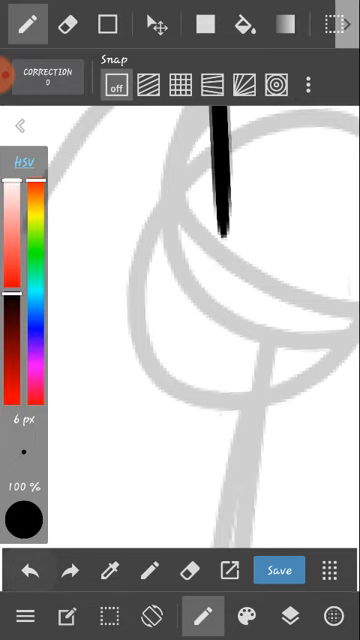
left_click_drag(222, 120, 200, 458)
scroll(200, 300, "down", 3)
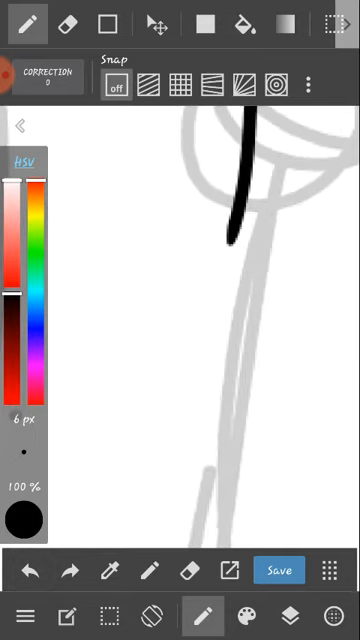
- Lengthen the right-side outline down toward the waist to match the left
left_click_drag(232, 240, 145, 500)
left_click(29, 570)
left_click_drag(232, 240, 150, 535)
scroll(200, 300, "down", 3)
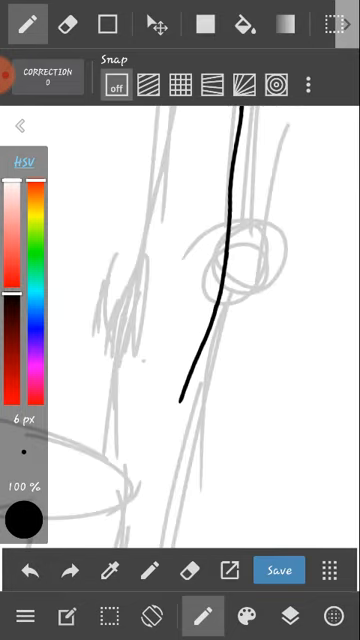
scroll(200, 300, "up", 4)
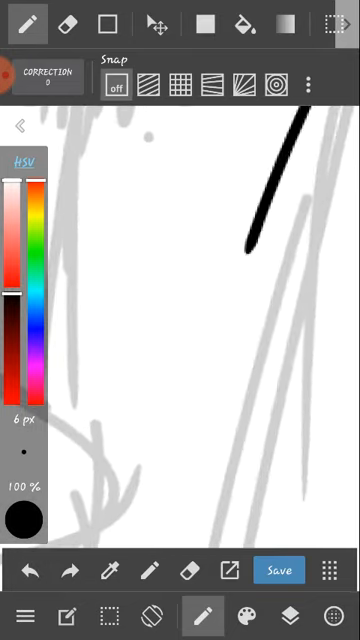
left_click_drag(250, 245, 163, 535)
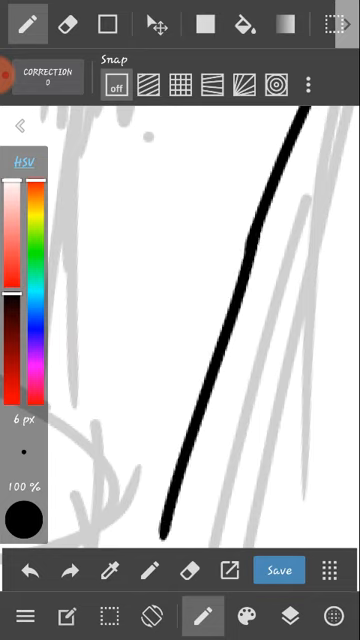
scroll(200, 300, "down", 3)
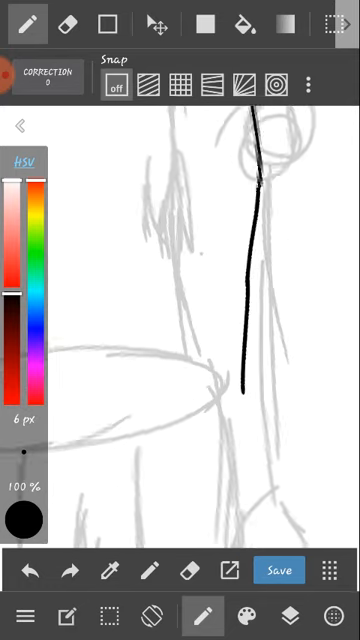
scroll(200, 300, "down", 2)
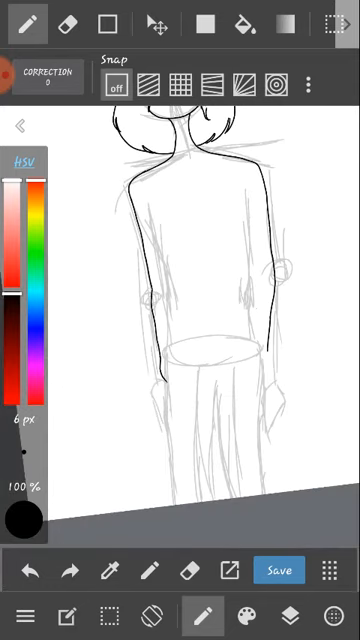
scroll(200, 300, "up", 3)
scroll(200, 300, "up", 3)
scroll(200, 300, "up", 1)
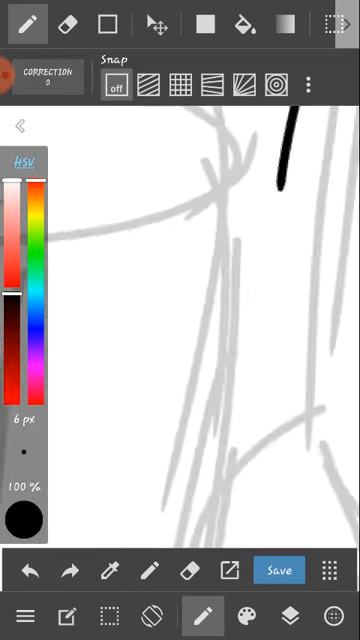
- Continue the arm outline down toward the hand with long black strokes over the sketch
left_click_drag(200, 300, 160, 280)
mouse_move(268, 115)
left_mouse_down()
mouse_move(265, 320)
mouse_move(220, 430)
mouse_move(175, 505)
left_mouse_up()
scroll(200, 300, "down", 3)
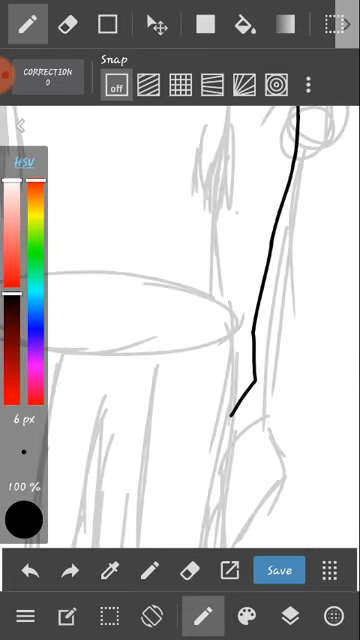
scroll(200, 300, "down", 3)
scroll(200, 300, "down", 1)
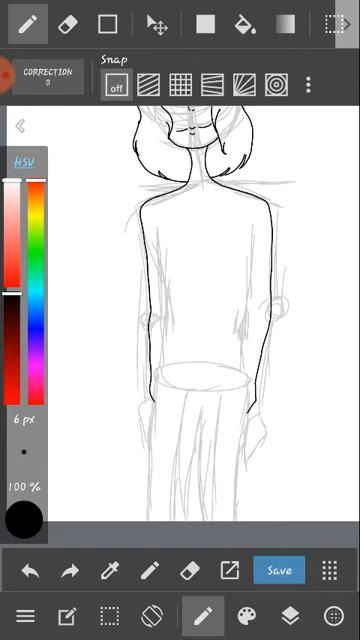
scroll(200, 300, "down", 2)
scroll(200, 300, "down", 3)
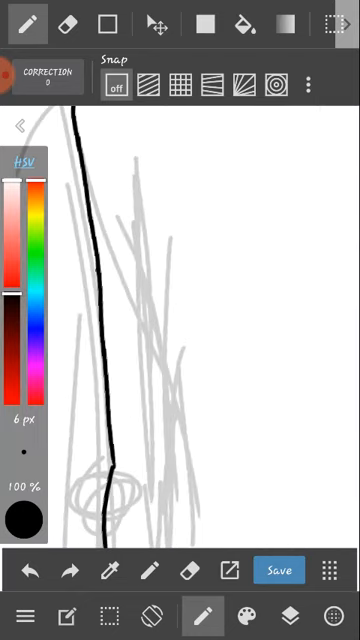
mouse_move(165, 160)
left_mouse_down()
mouse_move(135, 385)
mouse_move(155, 505)
mouse_move(125, 385)
left_mouse_up()
left_click_drag(180, 300, 150, 250)
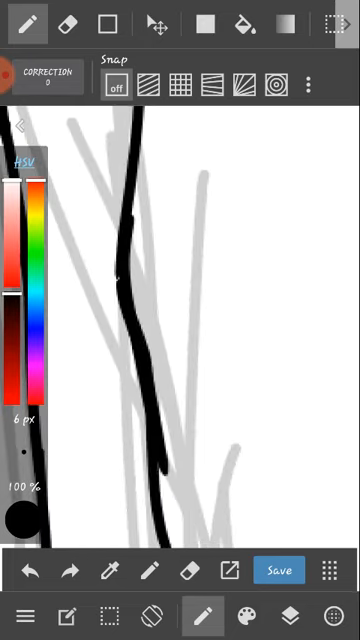
left_click_drag(180, 300, 160, 280)
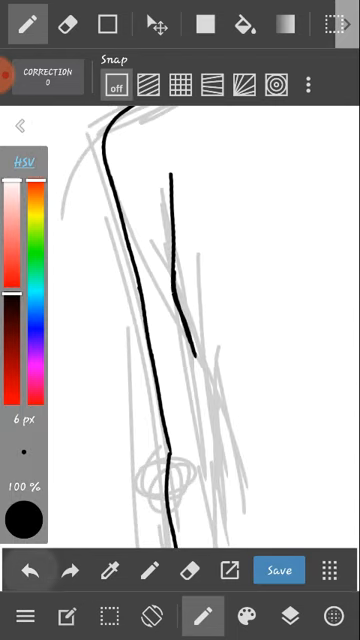
scroll(180, 300, "up", 3)
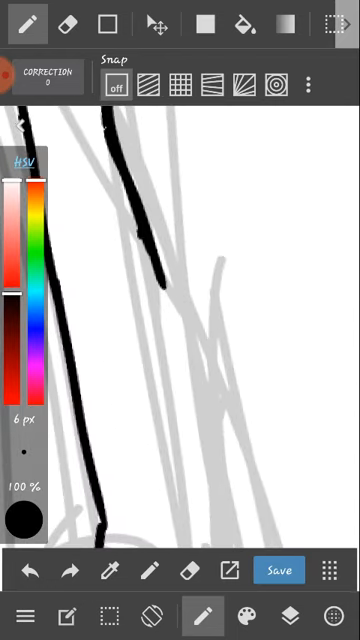
- Extend the short stroke into a long arm line and ink a contour along the left arm's edge
left_click_drag(165, 280, 215, 500)
left_click_drag(200, 350, 150, 250)
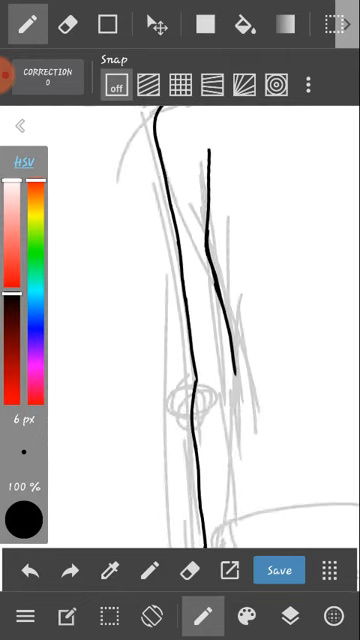
left_click_drag(180, 200, 180, 320)
left_click_drag(132, 120, 115, 234)
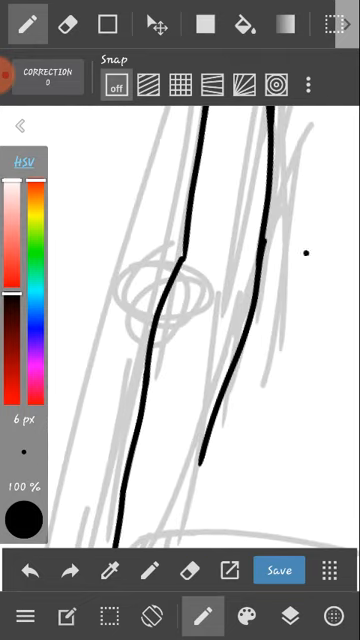
scroll(180, 300, "down", 3)
scroll(180, 300, "up", 3)
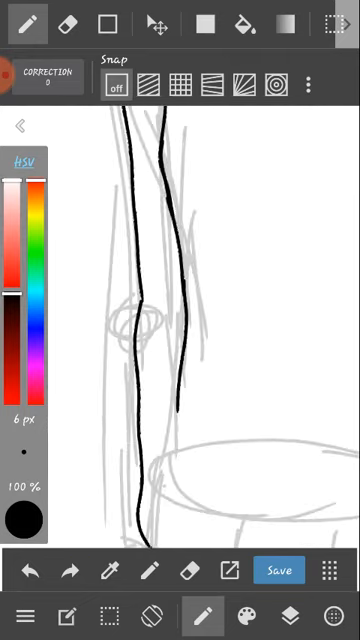
scroll(180, 300, "down", 4)
scroll(180, 300, "down", 4)
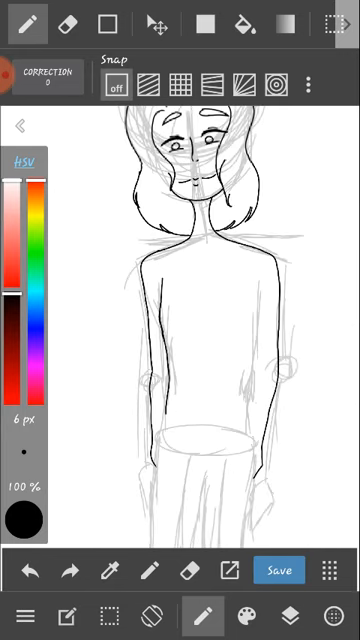
scroll(180, 300, "down", 2)
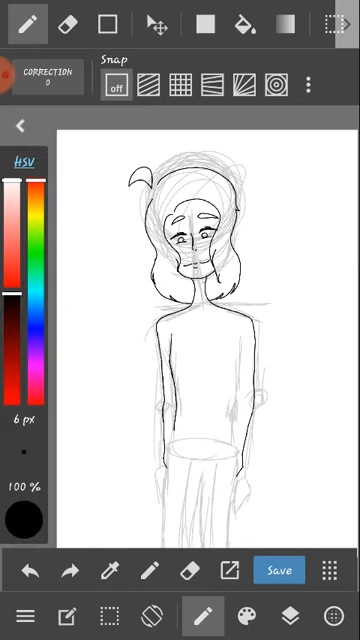
scroll(180, 300, "up", 4)
scroll(230, 300, "up", 4)
scroll(230, 300, "up", 1)
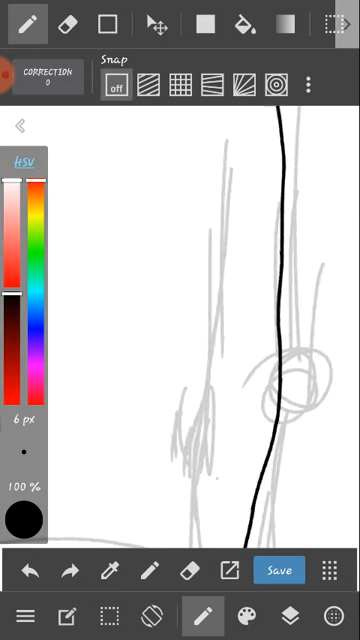
- Ink the right arm's inner contour line, replacing the curved first attempt with a straighter one
left_click_drag(226, 160, 238, 388)
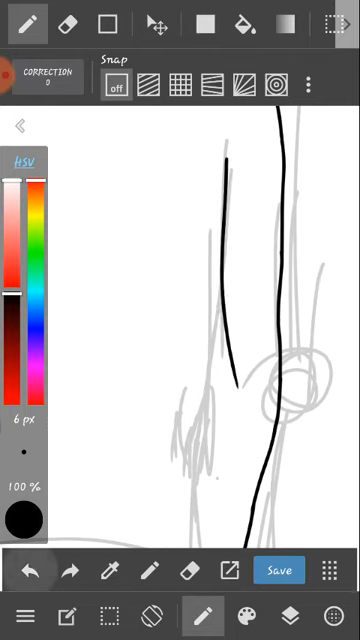
left_click(30, 570)
left_click_drag(224, 140, 234, 425)
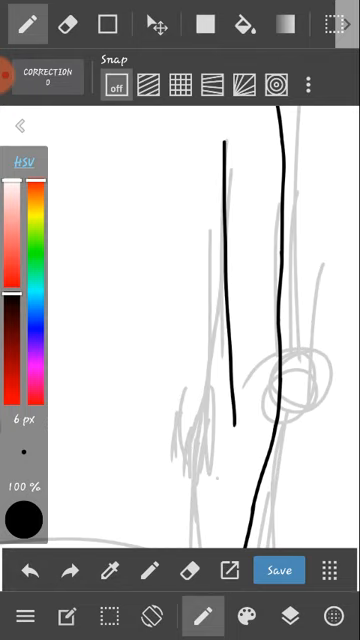
scroll(180, 300, "down", 3)
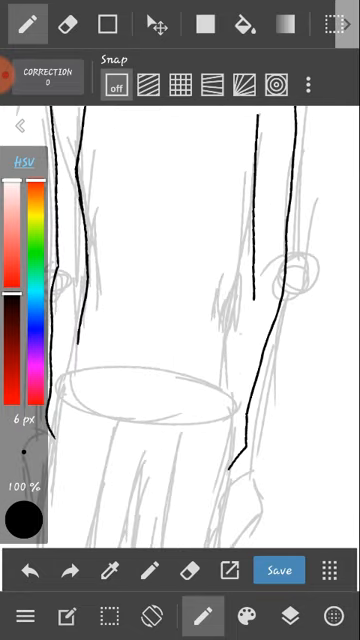
scroll(180, 300, "down", 3)
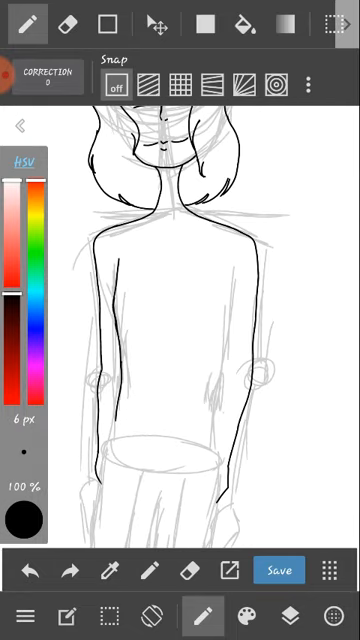
- Ink the right arm's inner line and a long vertical contour extended down toward the hand
left_click(67, 24)
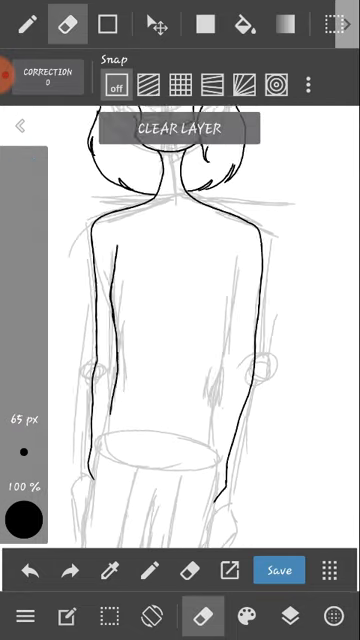
scroll(180, 300, "up", 5)
scroll(180, 300, "up", 1)
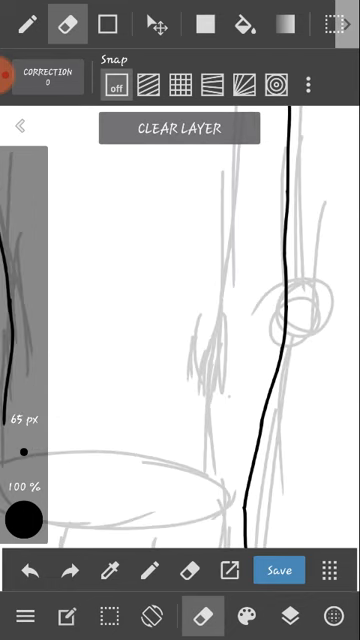
left_click(28, 24)
left_click_drag(218, 285, 220, 470)
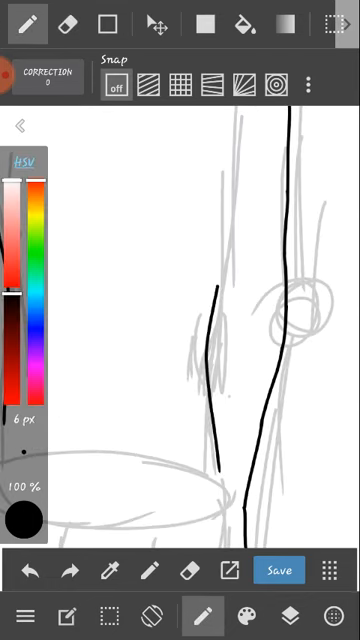
scroll(220, 330, "down", 5)
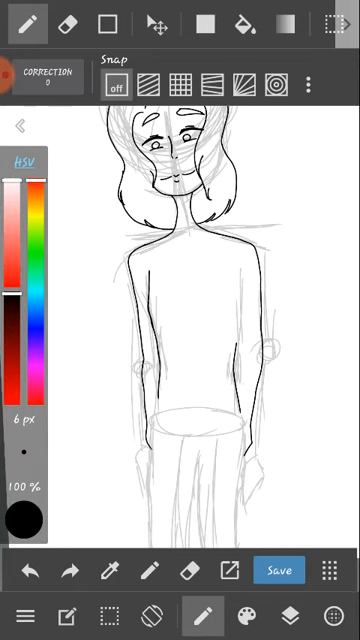
scroll(200, 330, "up", 5)
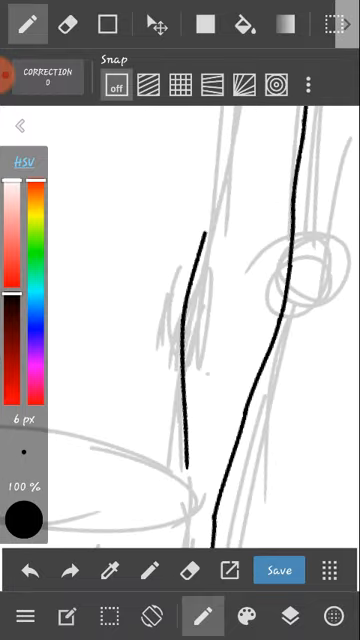
scroll(200, 330, "down", 3)
scroll(200, 330, "up", 4)
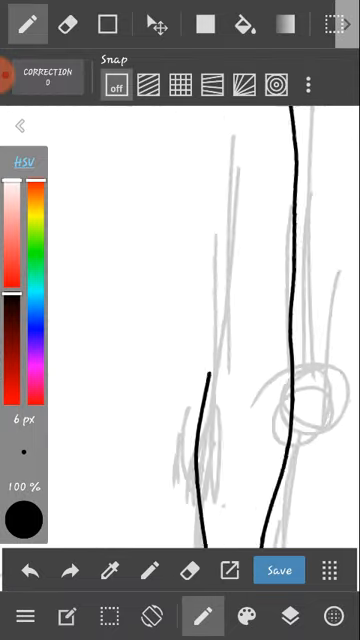
left_click_drag(218, 158, 228, 430)
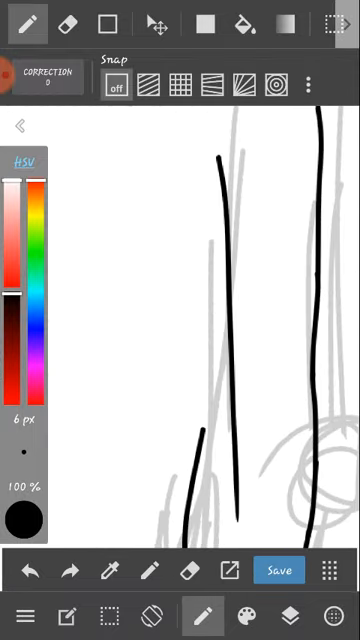
scroll(200, 330, "down", 4)
scroll(200, 330, "up", 5)
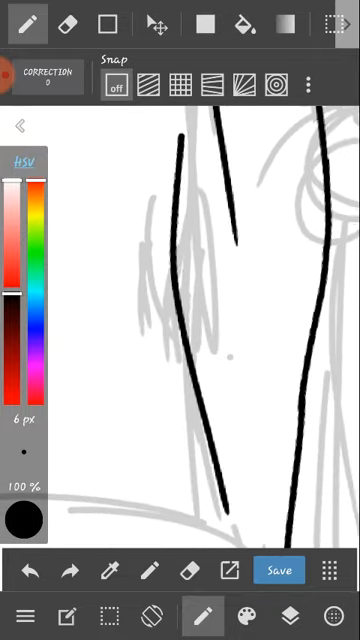
left_click_drag(220, 416, 228, 545)
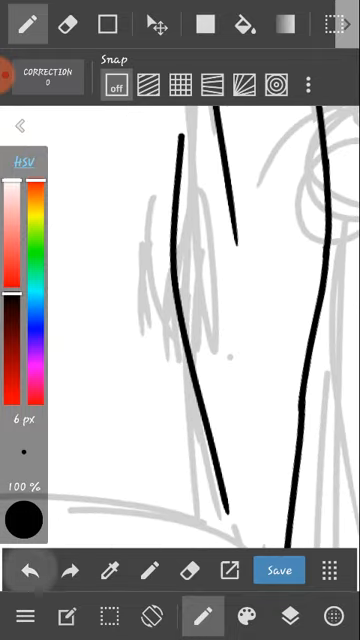
scroll(200, 330, "down", 3)
scroll(200, 330, "down", 3)
scroll(250, 300, "up", 5)
scroll(220, 330, "up", 3)
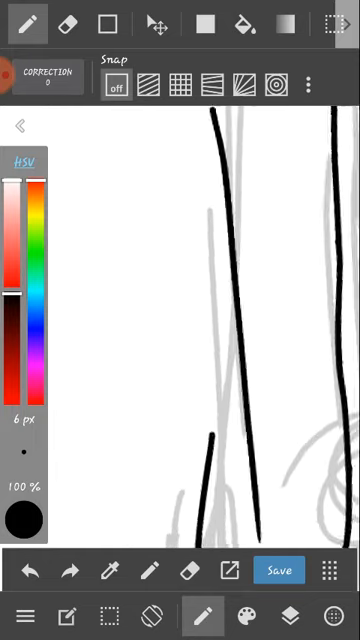
scroll(220, 330, "up", 2)
scroll(220, 330, "up", 1)
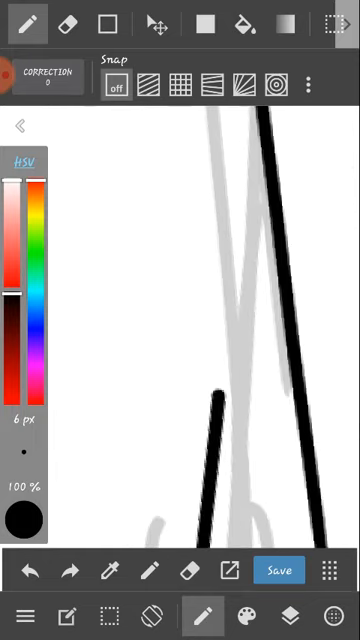
- Join the short lower stroke to the long arm line with a shorter redrawn diagonal
left_click_drag(215, 400, 260, 160)
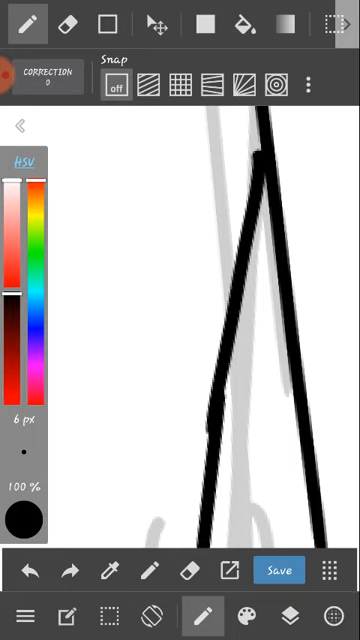
key("ctrl+z")
left_click_drag(215, 400, 265, 210)
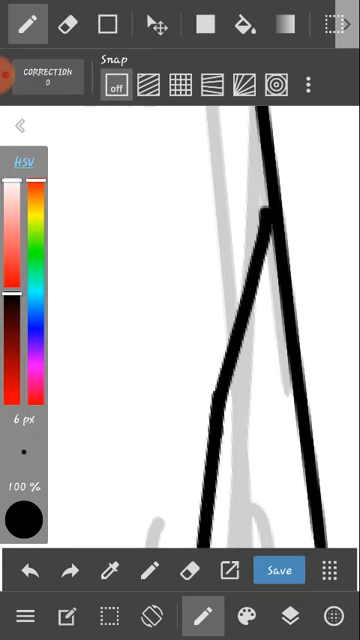
scroll(220, 330, "down", 3)
scroll(220, 330, "down", 2)
scroll(180, 330, "down", 1)
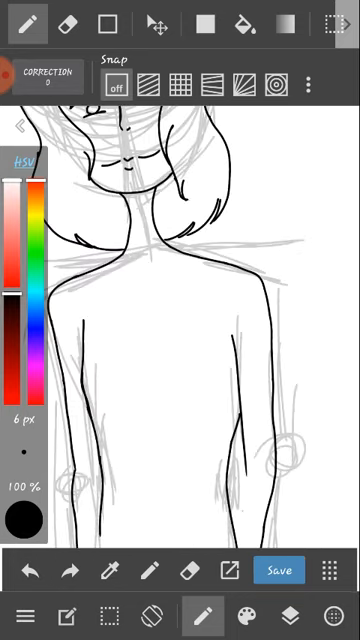
- Erase the overlapping arm strokes, bridge the arm-line gap and ink a black line down the arm
left_click(67, 24)
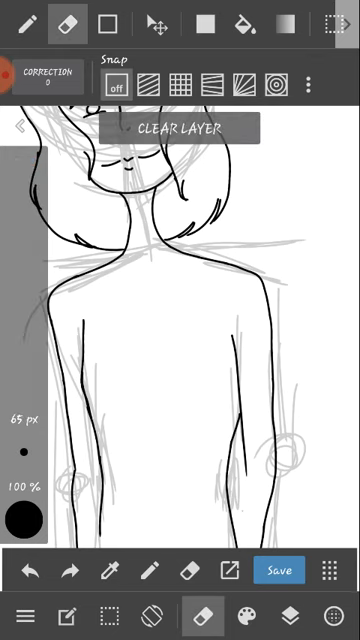
scroll(240, 400, "up", 3)
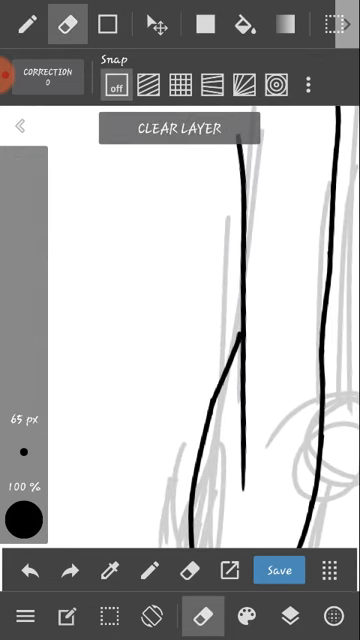
left_click_drag(230, 345, 225, 375)
left_click_drag(245, 300, 240, 330)
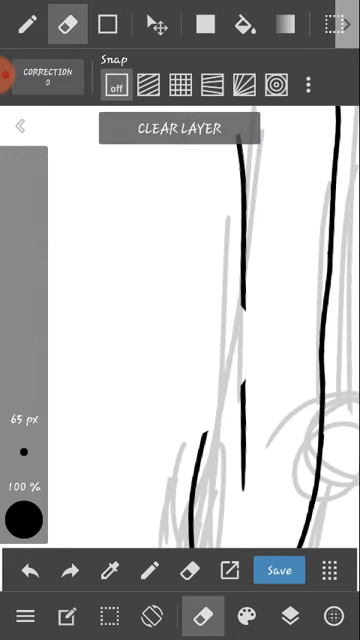
left_click(28, 24)
scroll(230, 330, "up", 2)
scroll(230, 330, "up", 2)
scroll(230, 330, "up", 1)
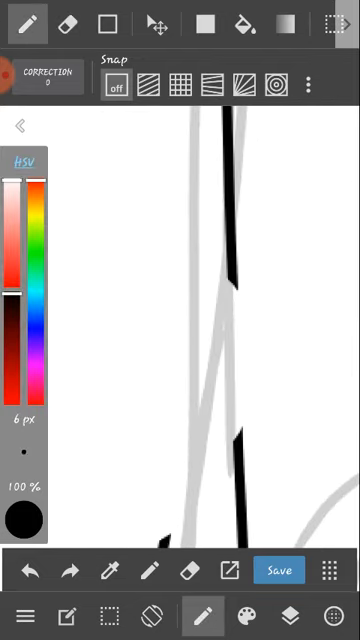
left_click_drag(234, 270, 238, 450)
scroll(200, 330, "down", 3)
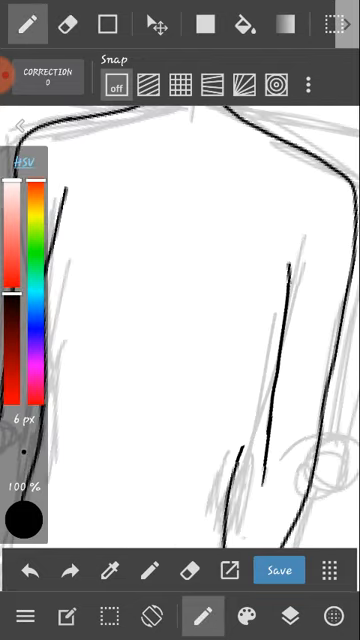
scroll(200, 330, "down", 2)
scroll(230, 400, "up", 3)
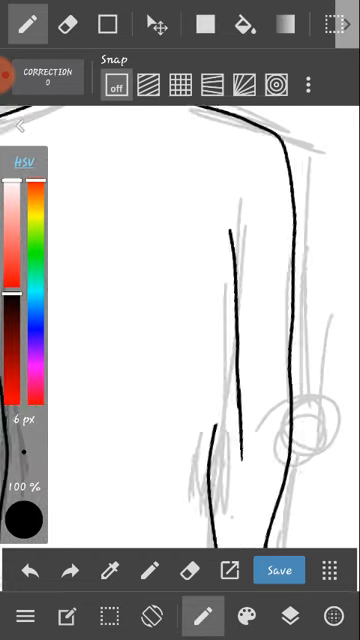
scroll(230, 400, "up", 1)
scroll(230, 400, "up", 2)
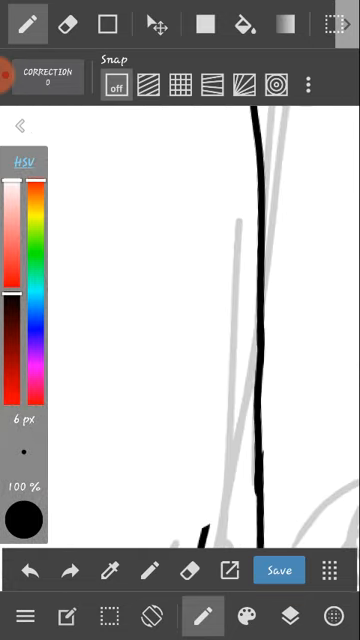
left_click_drag(255, 182, 205, 540)
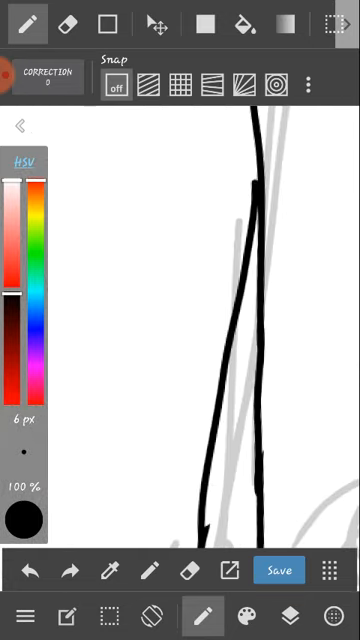
scroll(200, 330, "down", 2)
- Erase the middle of the left arm line and redraw it as one smooth stroke
left_click_drag(180, 200, 120, 300)
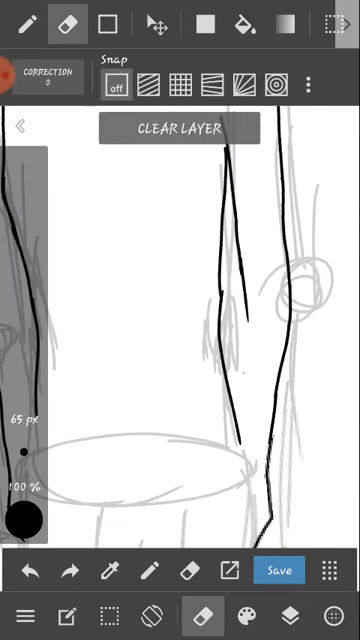
scroll(180, 330, "up", 3)
left_click_drag(186, 250, 186, 420)
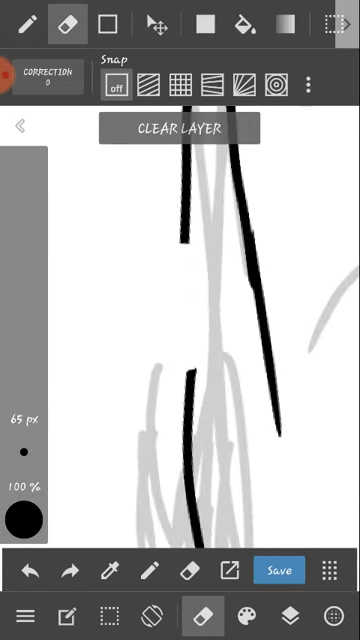
left_click(28, 24)
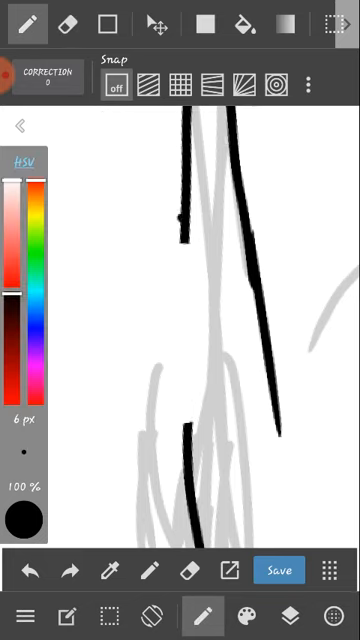
left_click_drag(183, 215, 172, 425)
left_click(28, 570)
left_click_drag(183, 240, 182, 460)
left_click(28, 570)
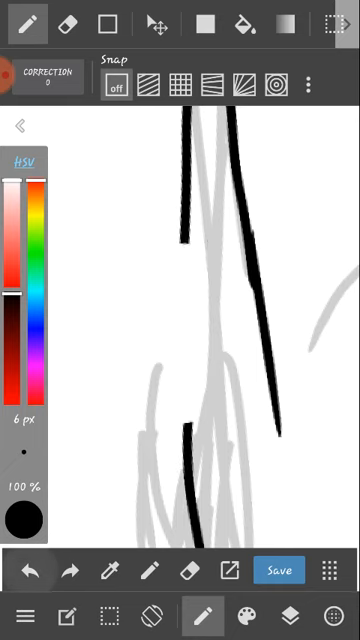
left_click_drag(183, 240, 186, 440)
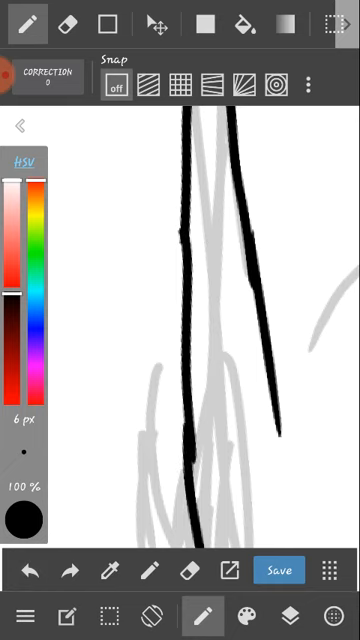
scroll(200, 300, "down", 5)
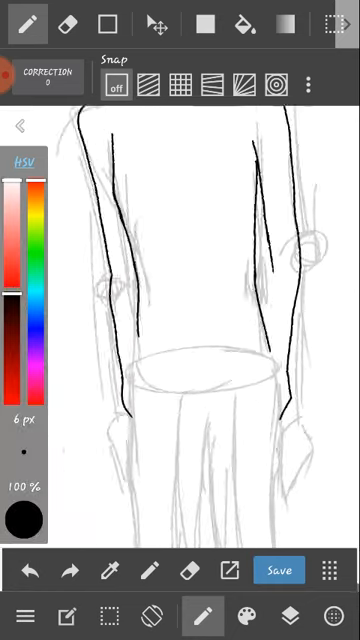
scroll(200, 300, "up", 5)
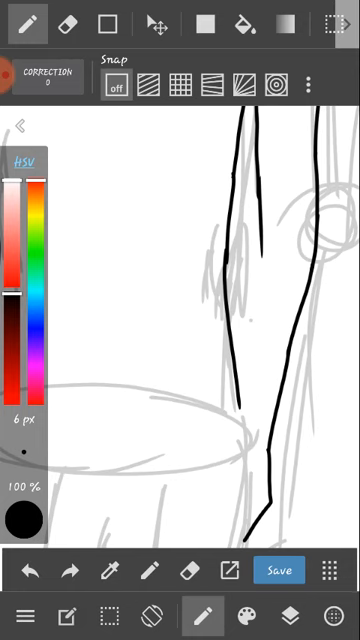
scroll(200, 300, "down", 5)
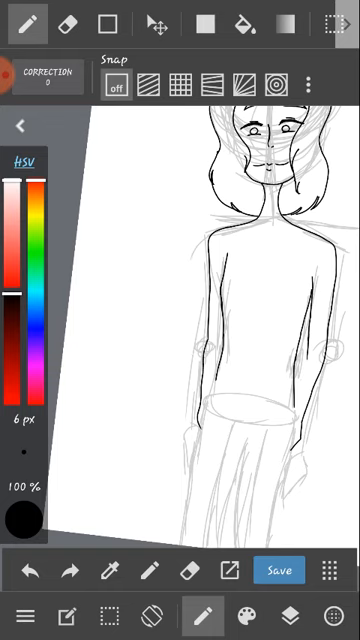
scroll(200, 300, "up", 5)
scroll(200, 300, "up", 3)
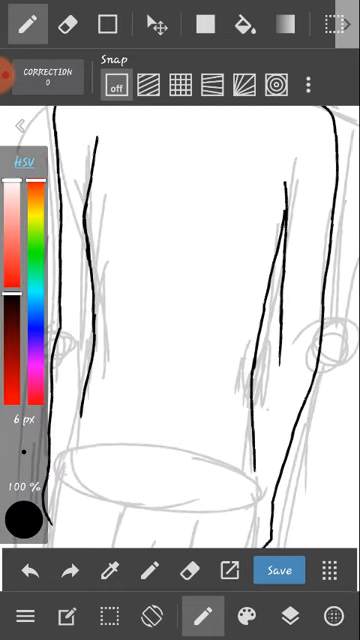
scroll(200, 300, "up", 5)
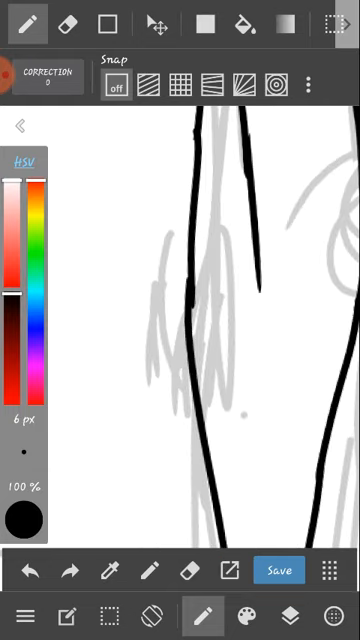
scroll(200, 300, "down", 5)
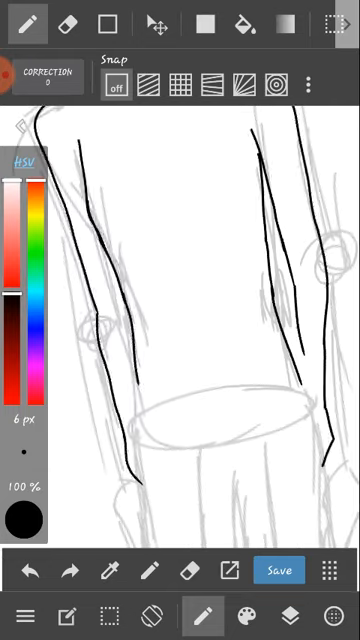
scroll(250, 350, "up", 5)
- Ink the right arm's outer line as a straighter stroke to the hand and add a stroke beside it
left_click_drag(285, 300, 290, 480)
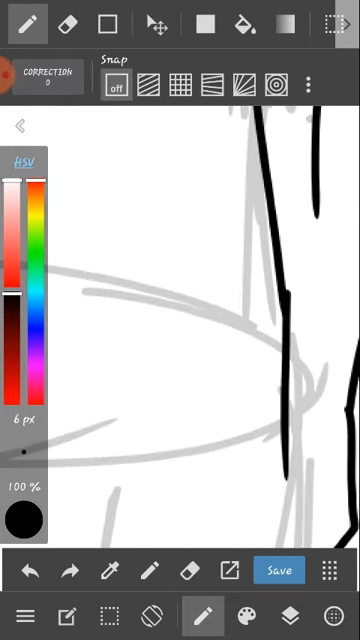
left_click(28, 570)
left_click_drag(278, 300, 300, 490)
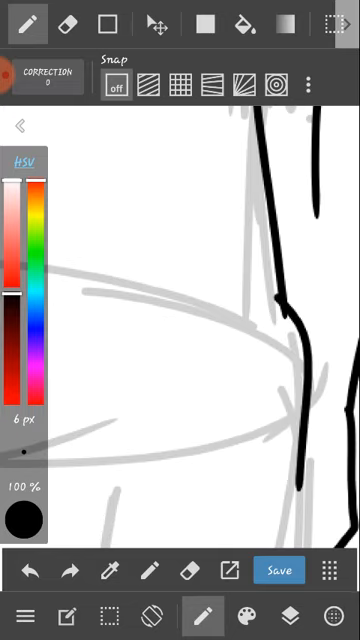
left_click(28, 570)
left_click_drag(280, 300, 308, 540)
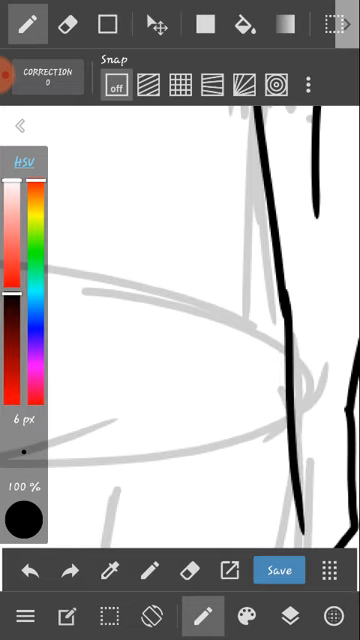
left_click_drag(215, 140, 212, 320)
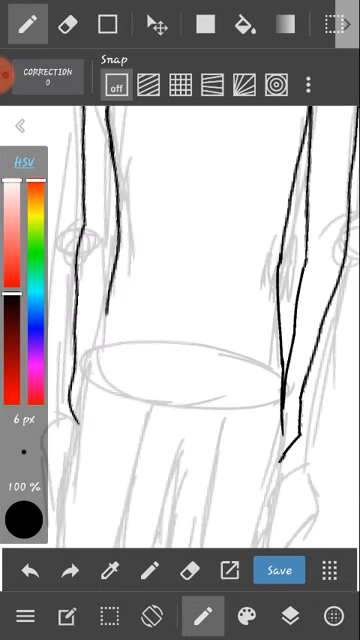
scroll(200, 300, "down", 3)
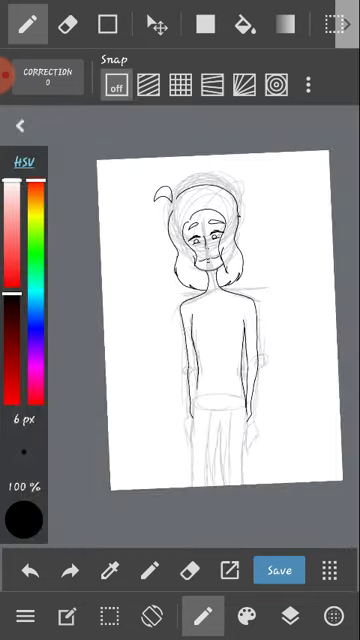
- Hide sketch Layer1 to preview the line art alone, then bring the layer list back
left_click(290, 615)
left_click(200, 322)
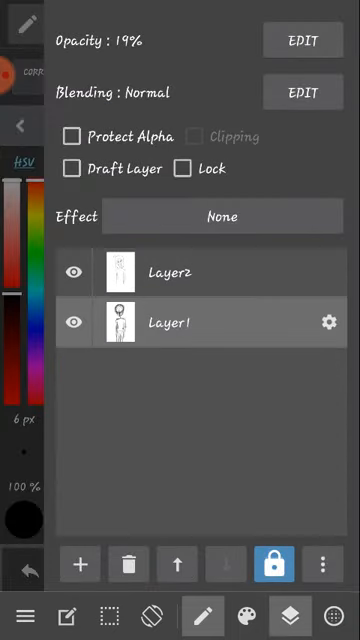
left_click(73, 322)
left_click(290, 615)
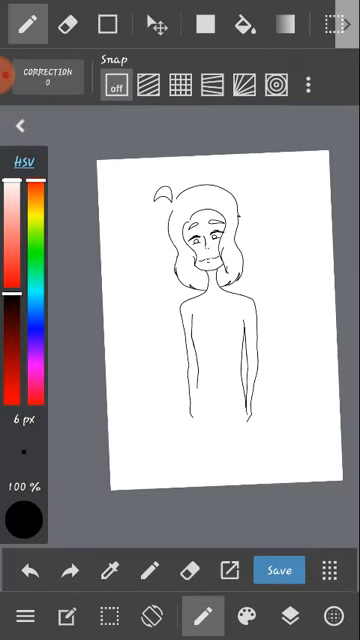
left_click(290, 615)
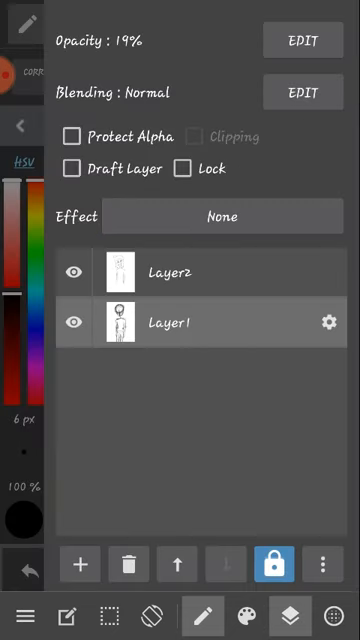